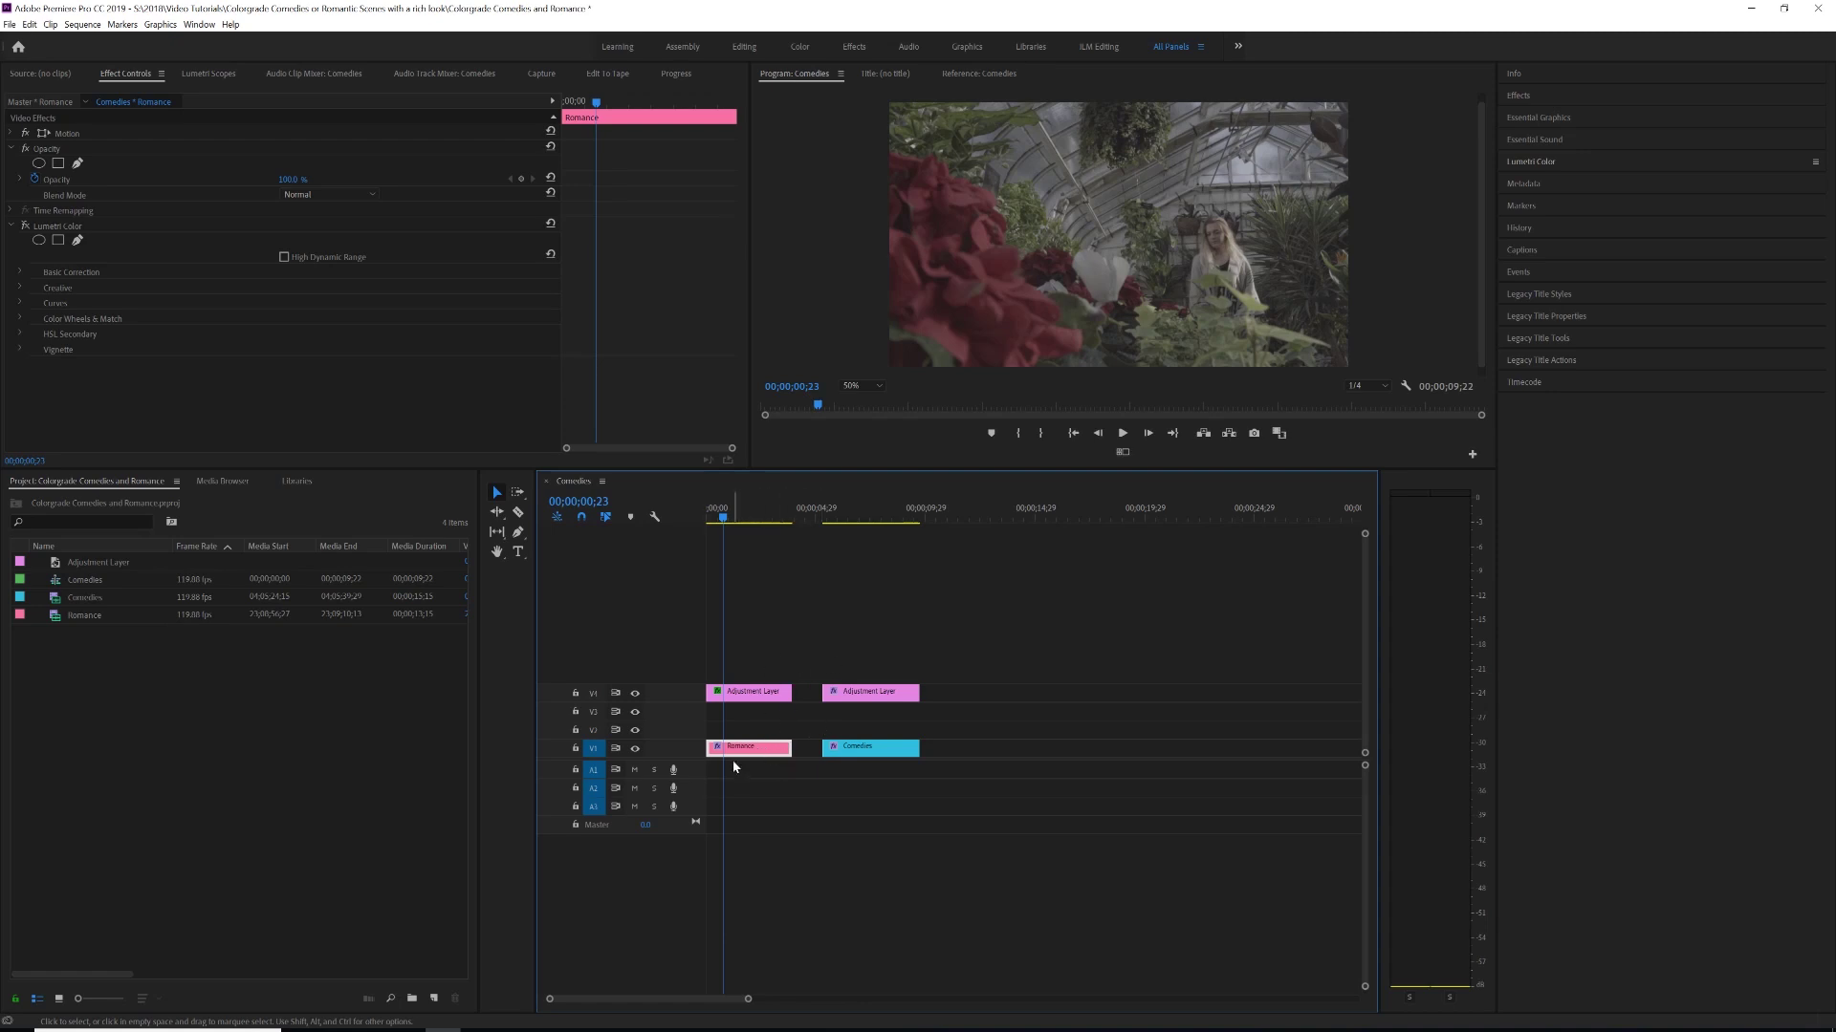
# Preview the Comedies clip, then return to Romance and switch its Lumetri grade back on.
pyautogui.click(839, 519)
pyautogui.moveTo(840, 521); pyautogui.dragTo(770, 519)
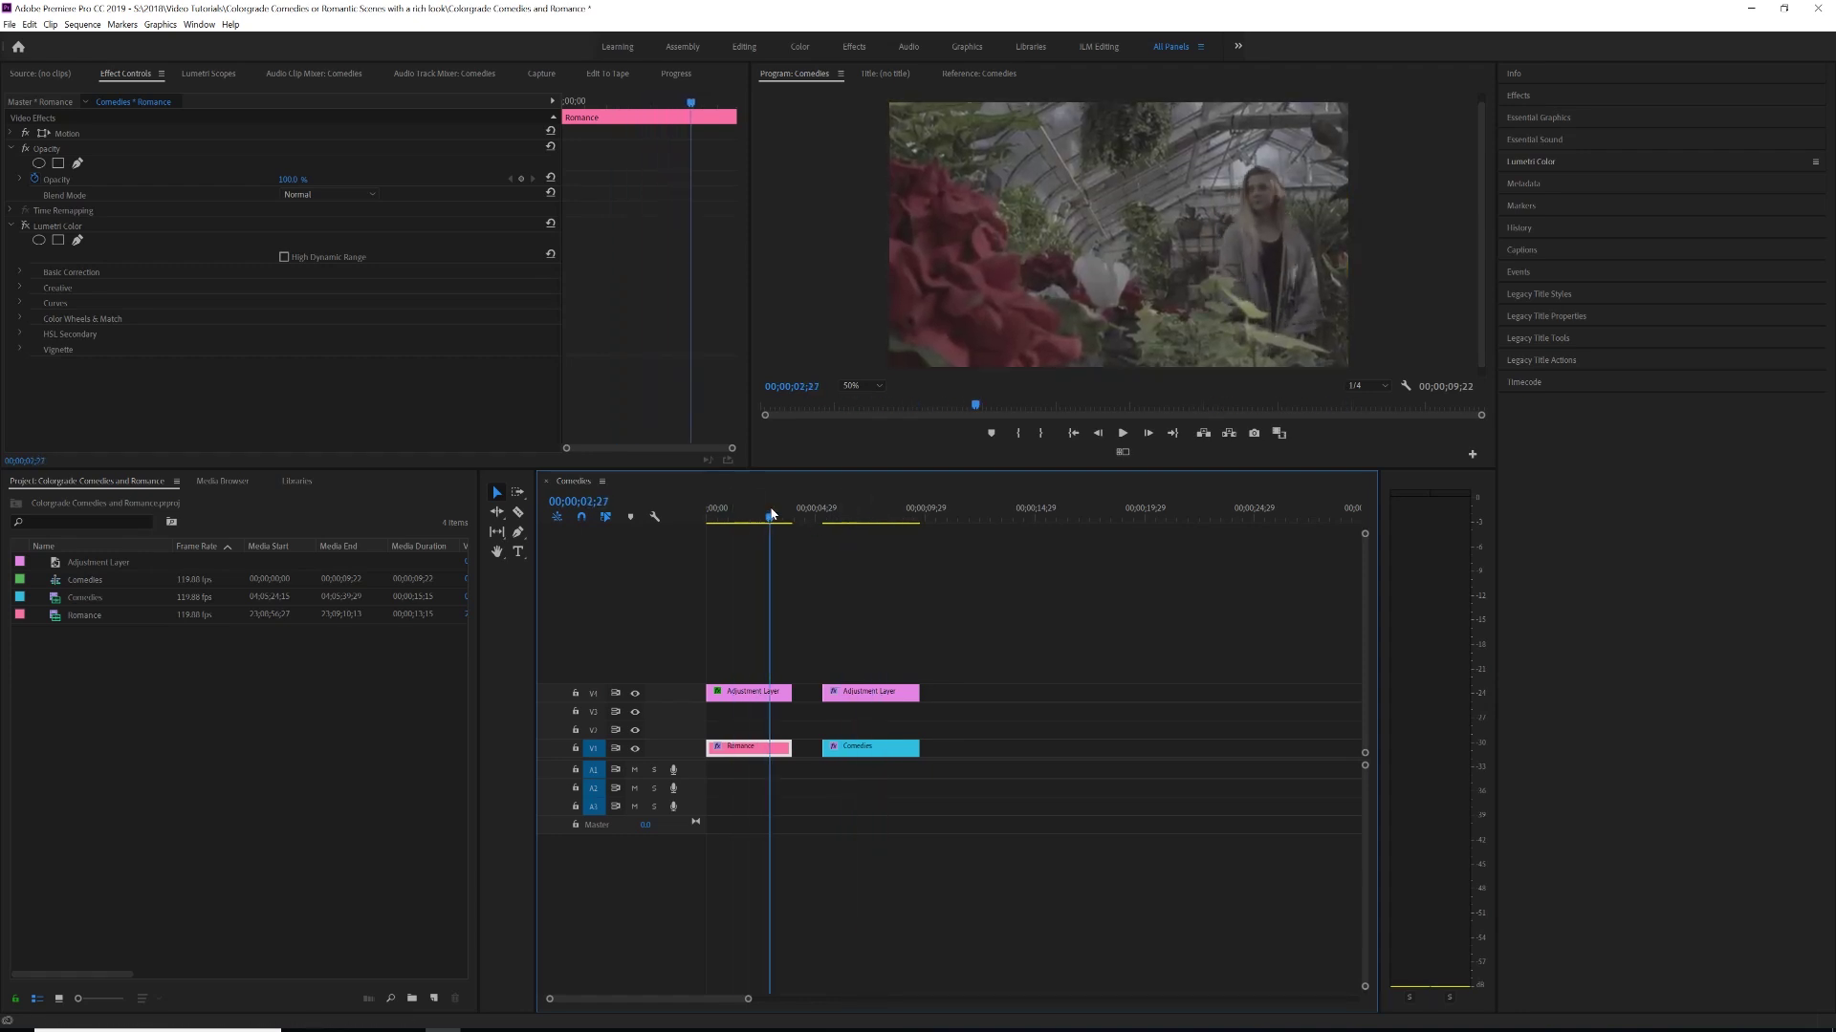
pyautogui.click(729, 522)
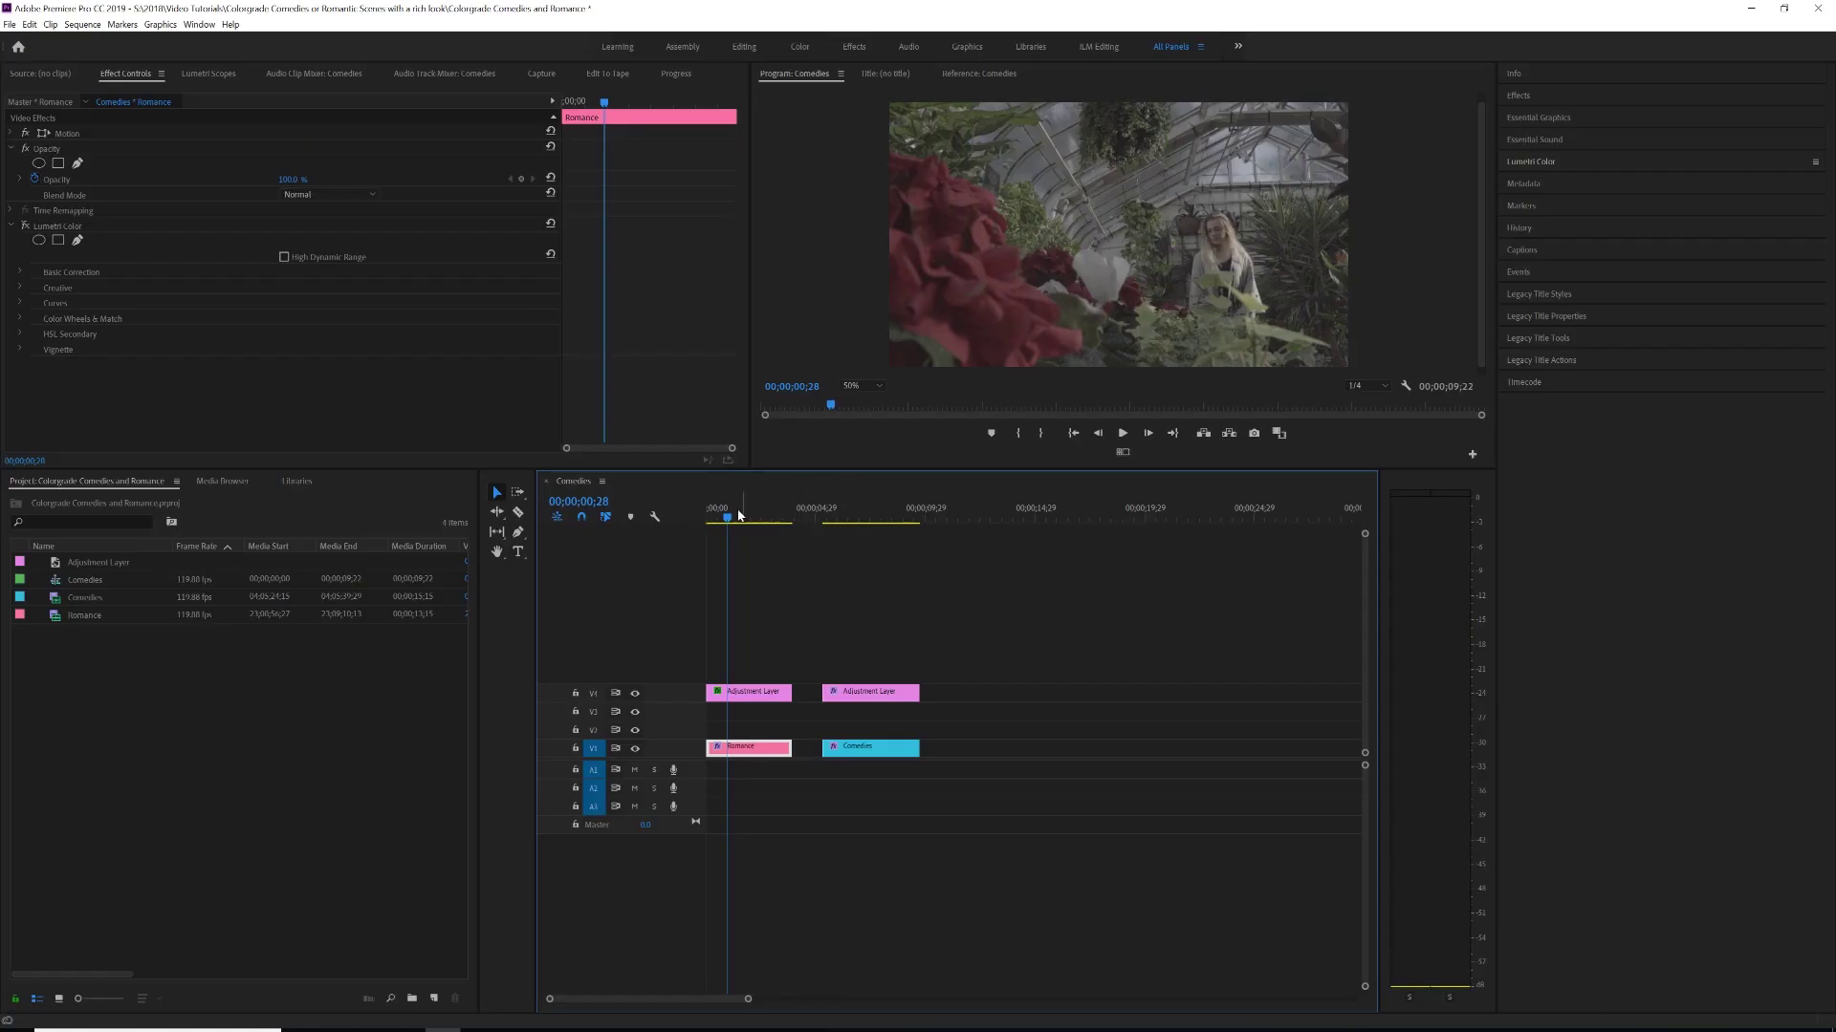
pyautogui.click(26, 227)
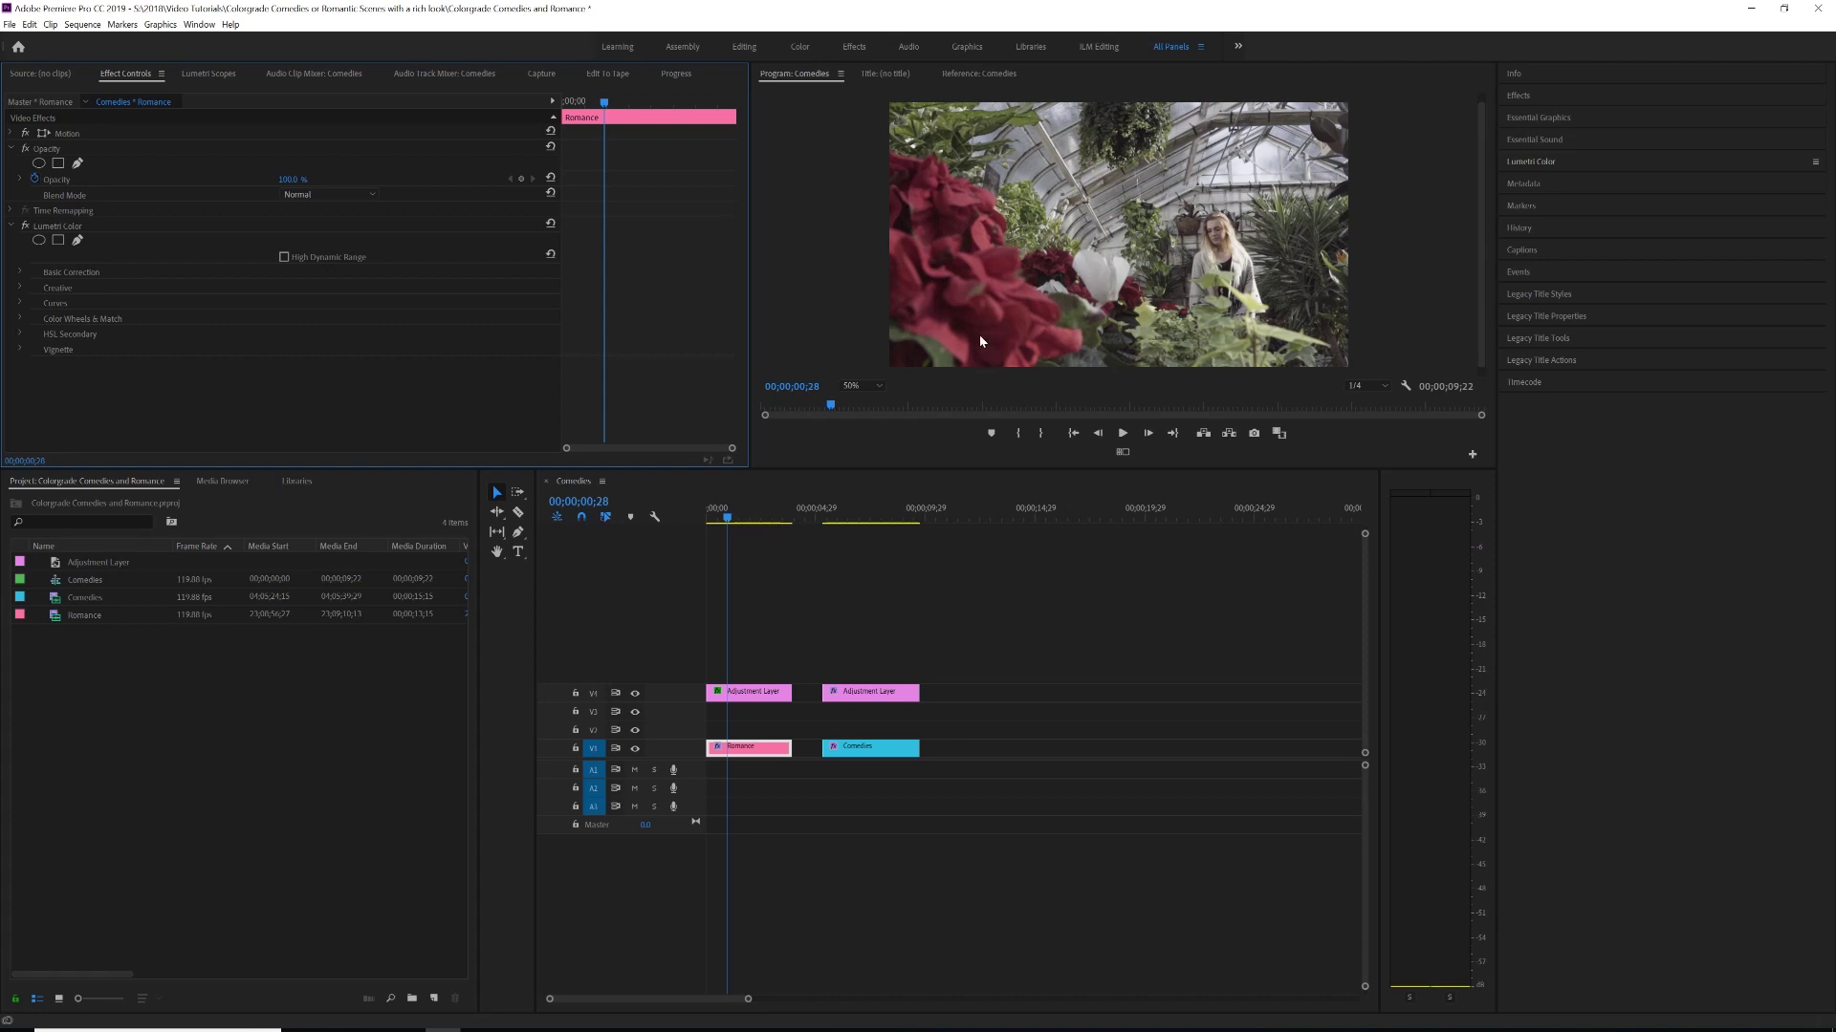
# Toggle the Comedies clip's Lumetri Color grade, then select the adjustment layer above Romance.
pyautogui.click(854, 514)
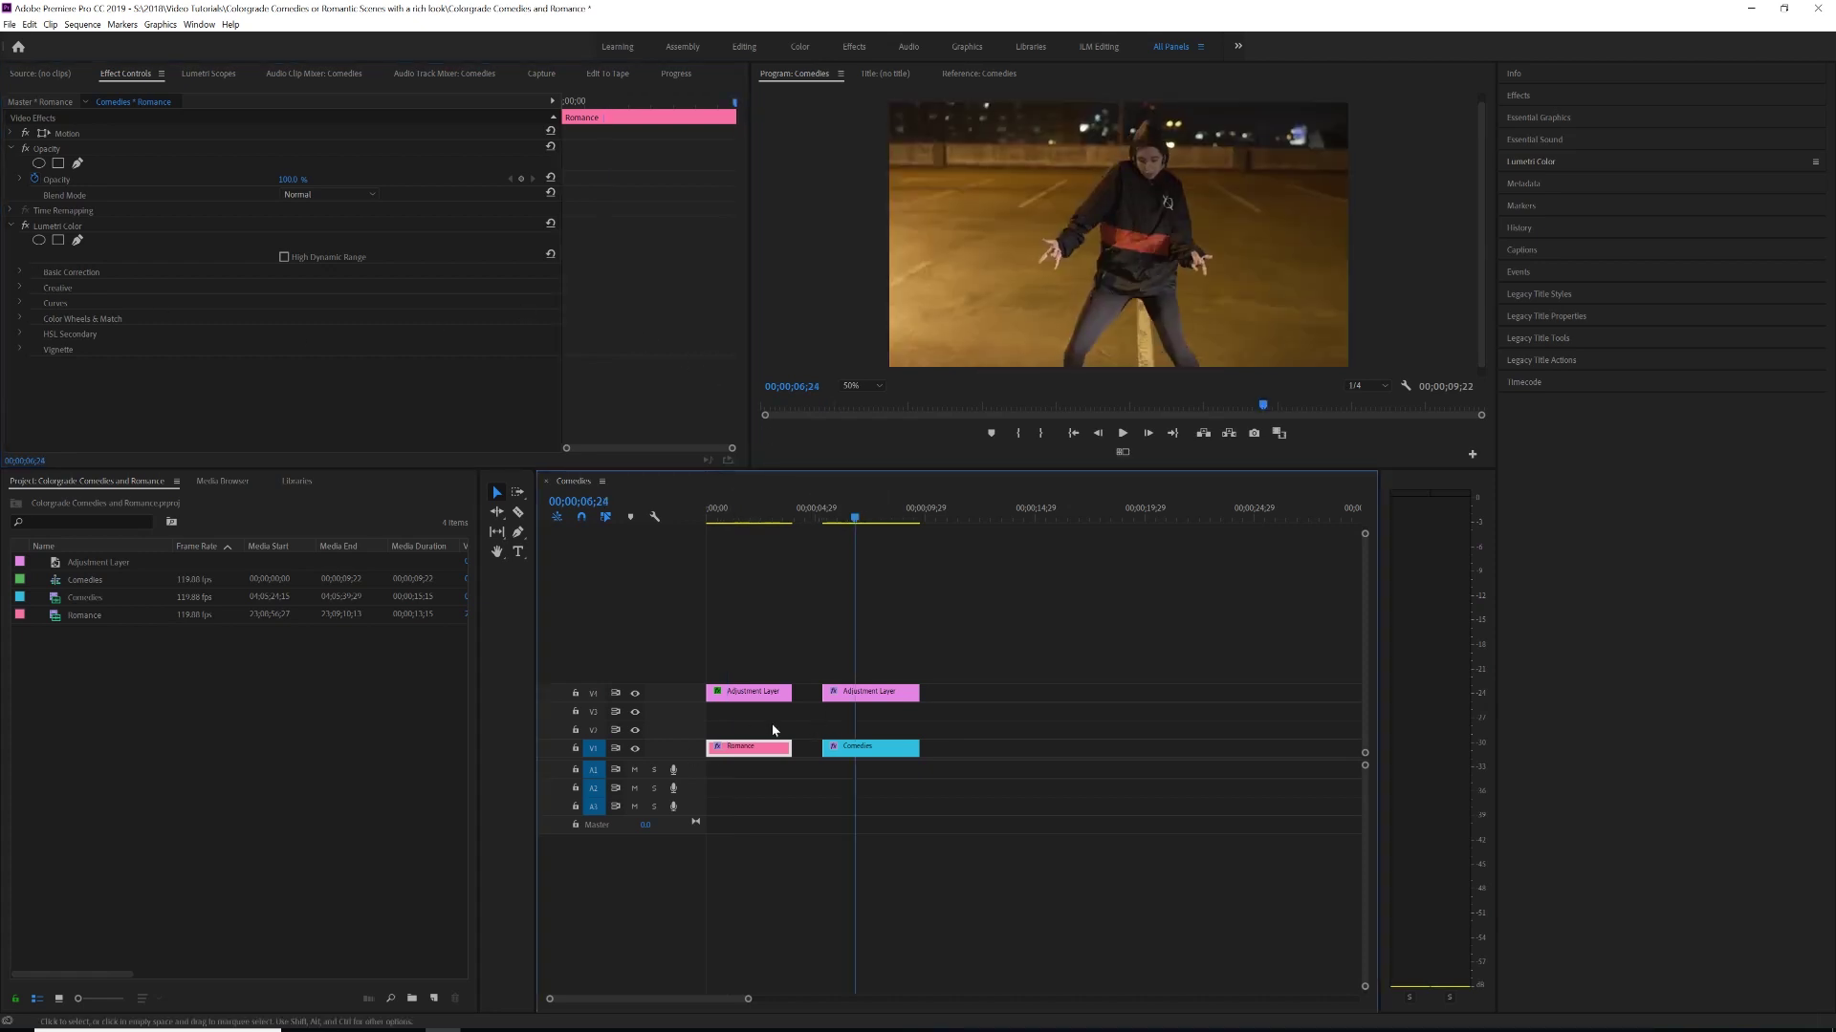
pyautogui.click(854, 751)
pyautogui.click(26, 226)
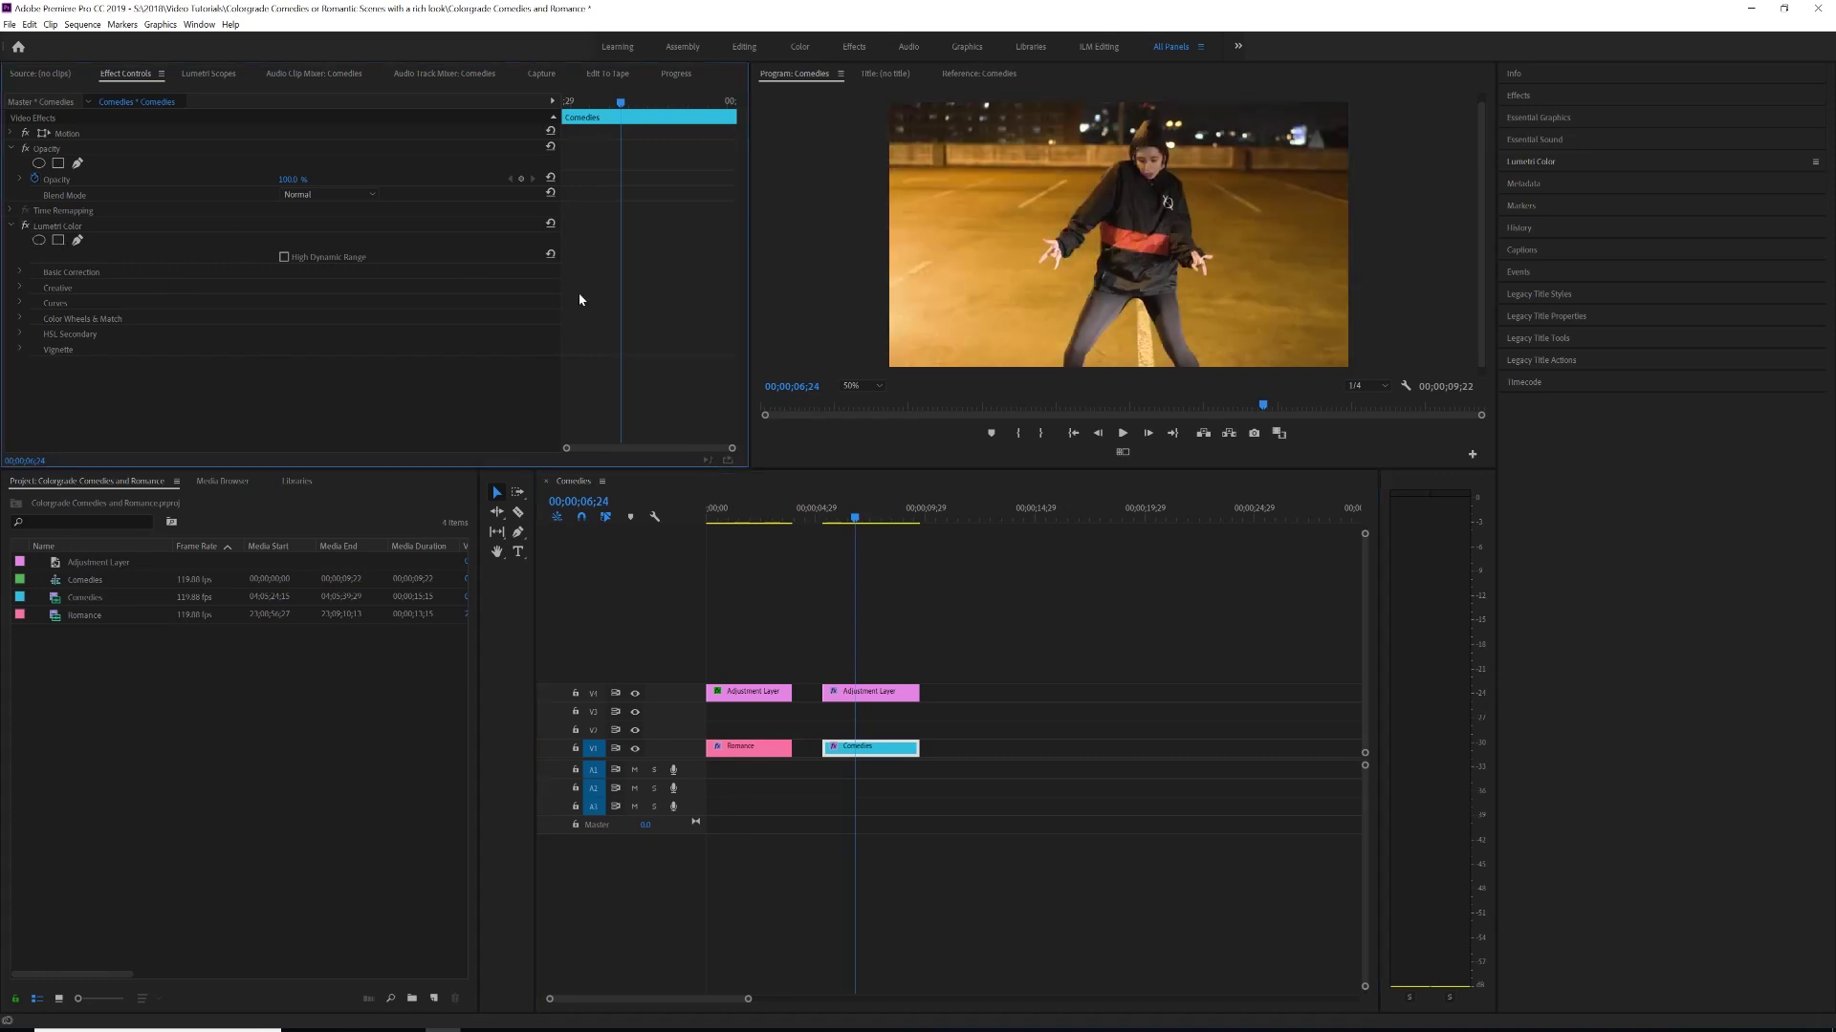
pyautogui.click(731, 534)
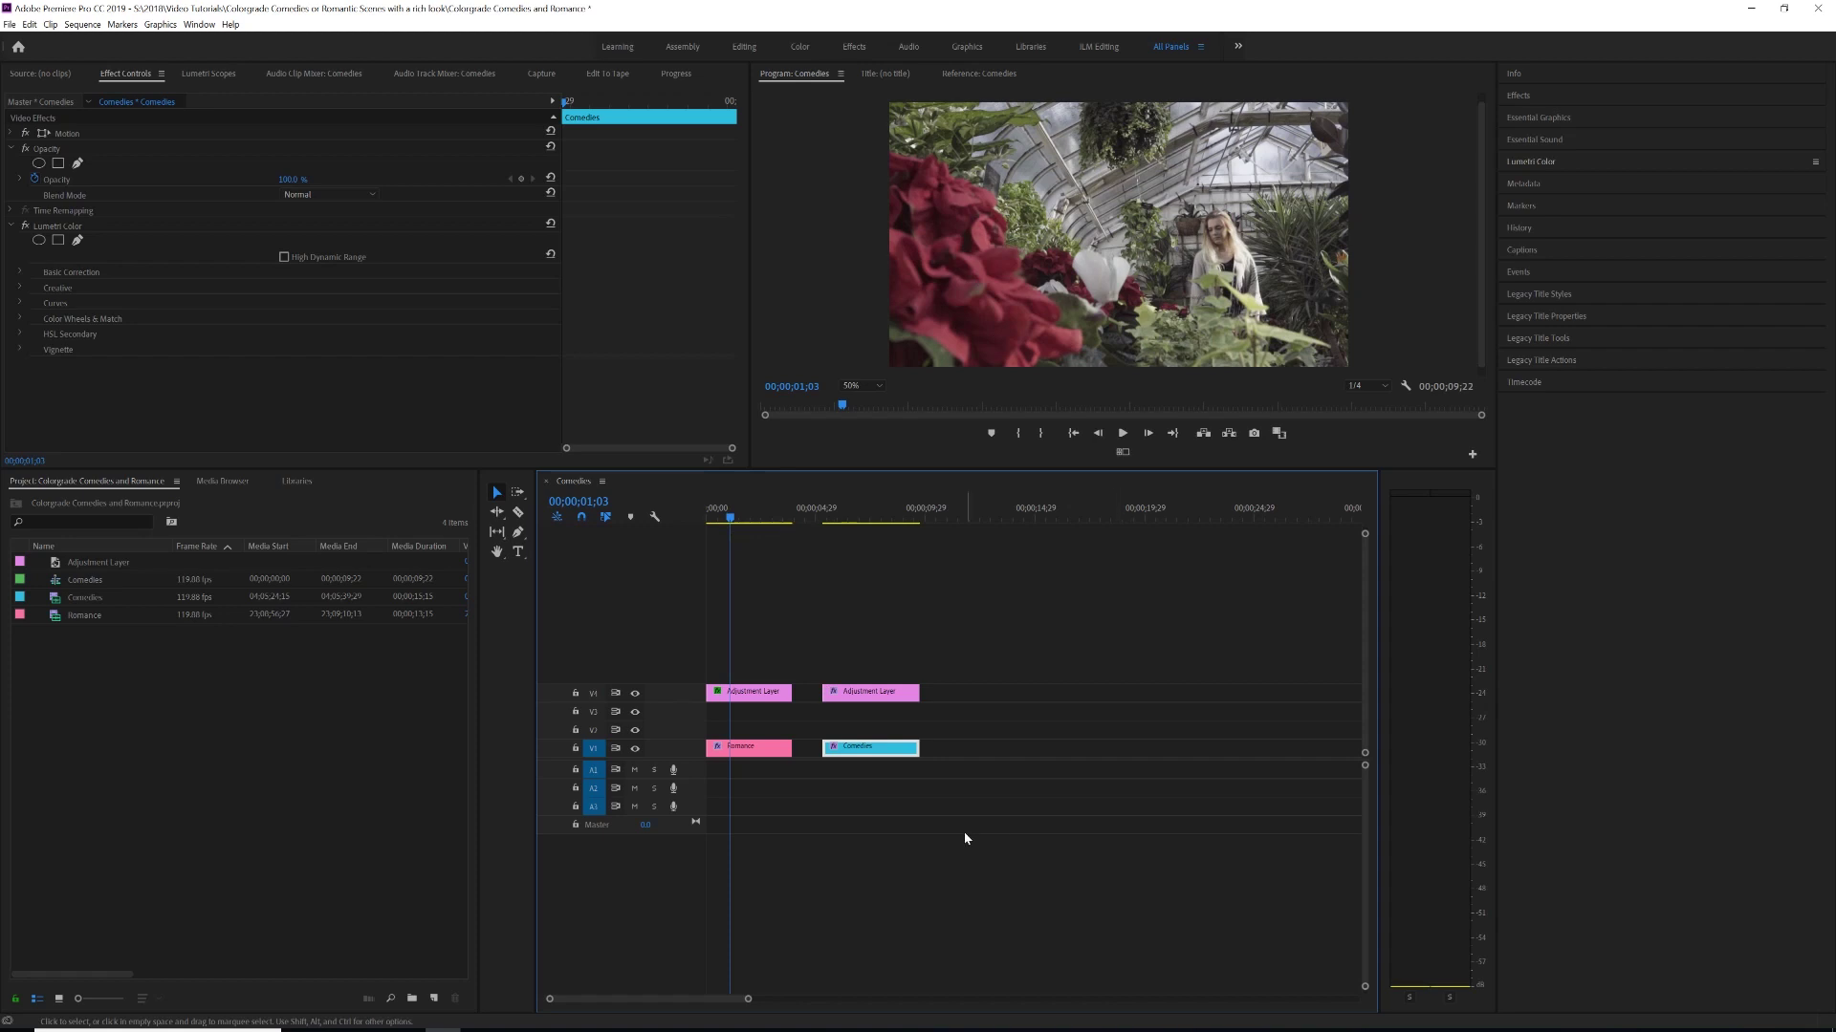
pyautogui.click(753, 694)
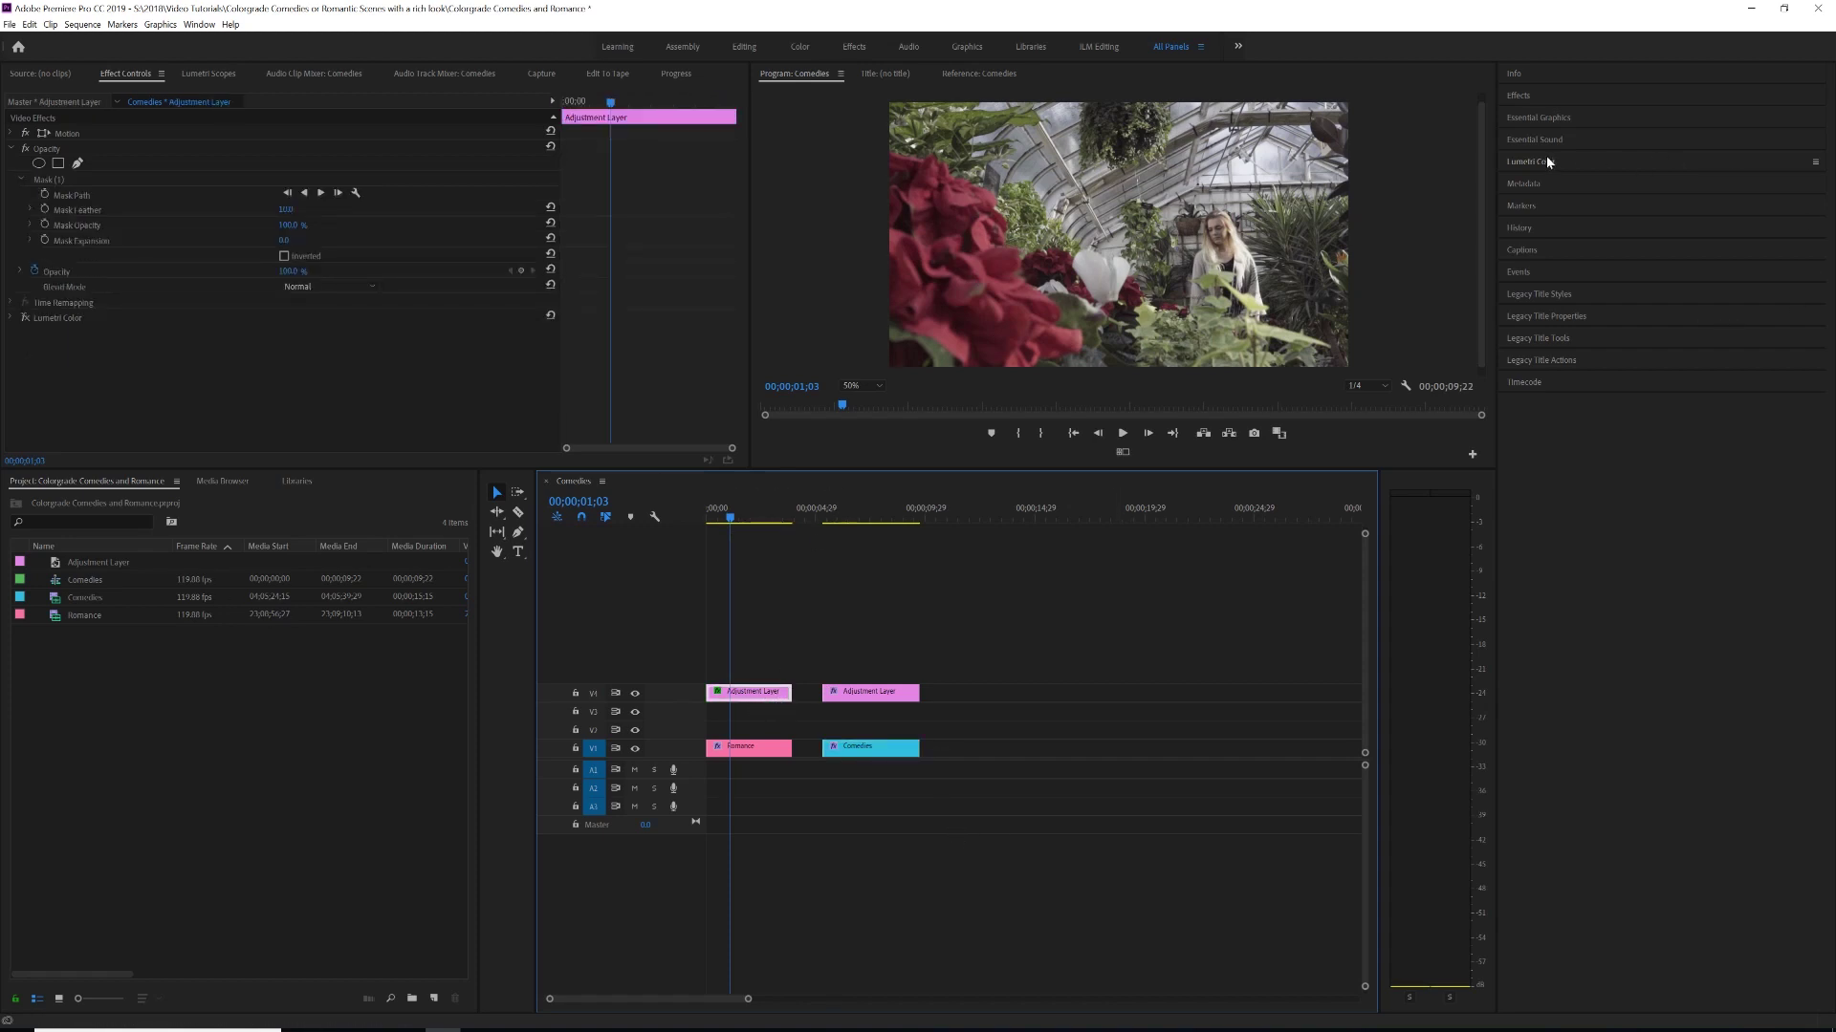
# Search Effects for 'lumetri c' and drop Lumetri Color onto the adjustment layer above Romance.
pyautogui.click(1534, 97)
pyautogui.click(1555, 114)
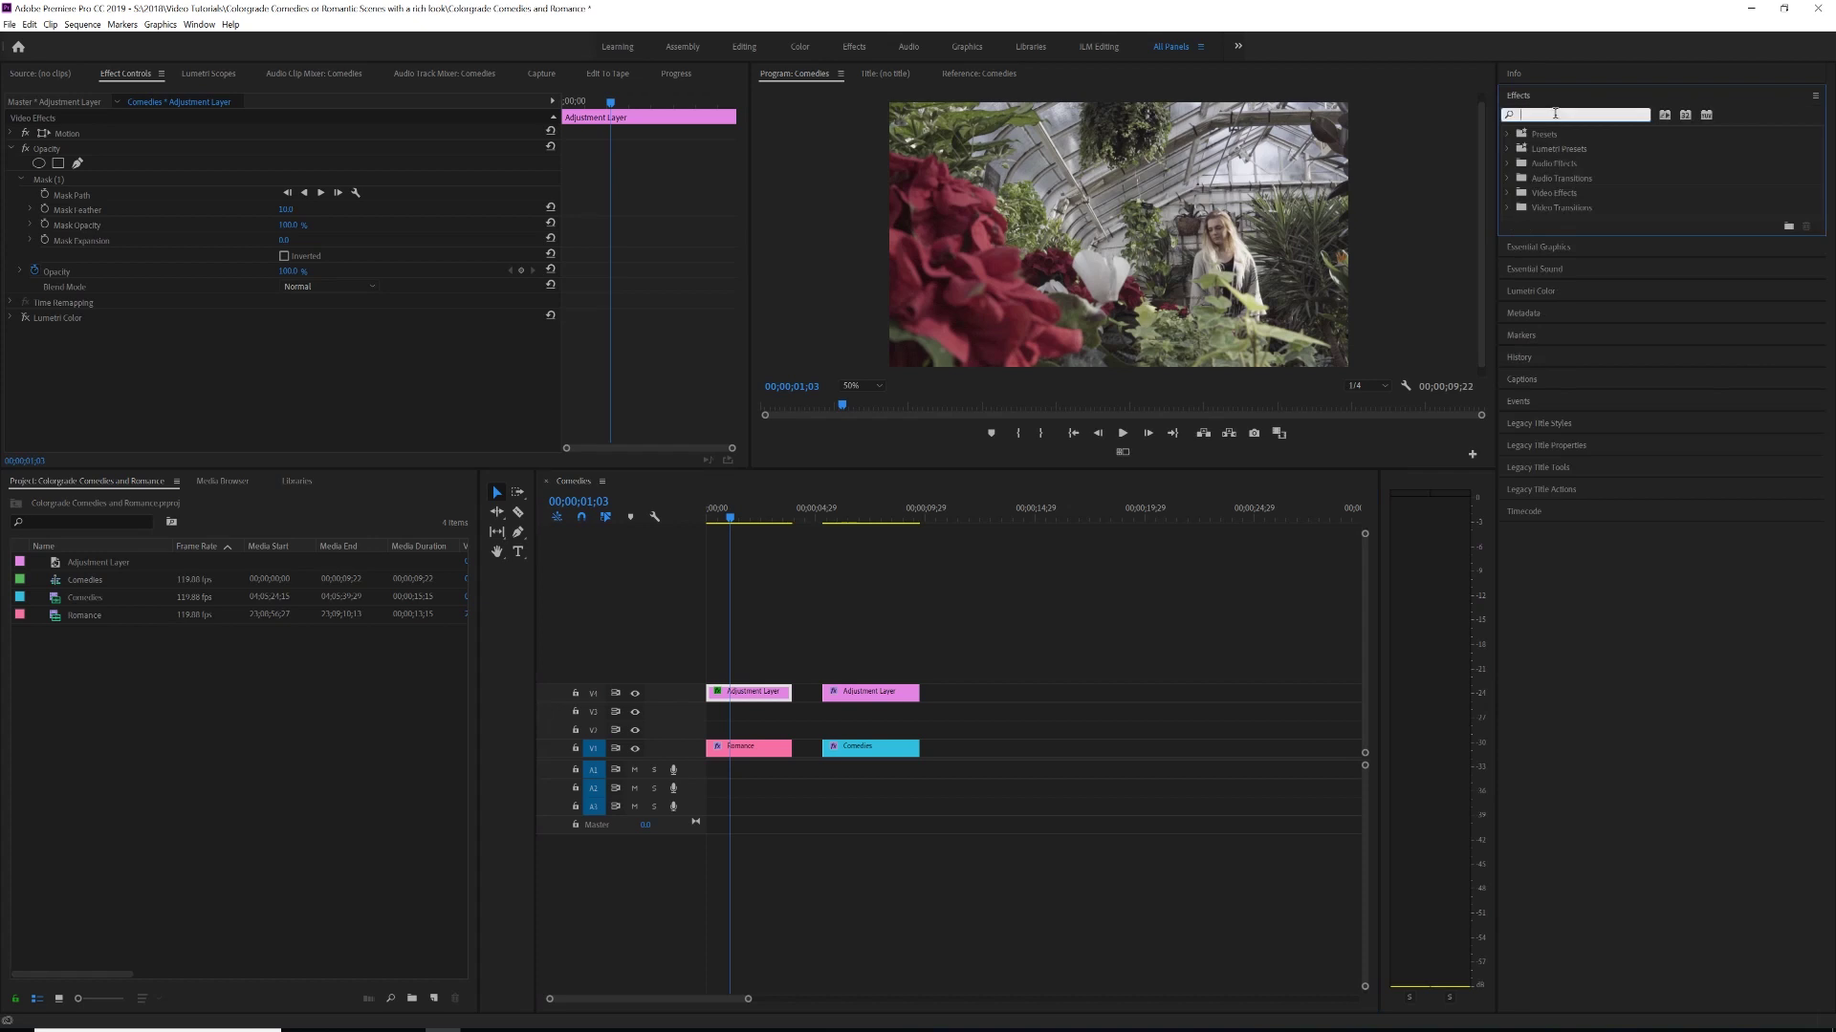
pyautogui.write('lumetri')
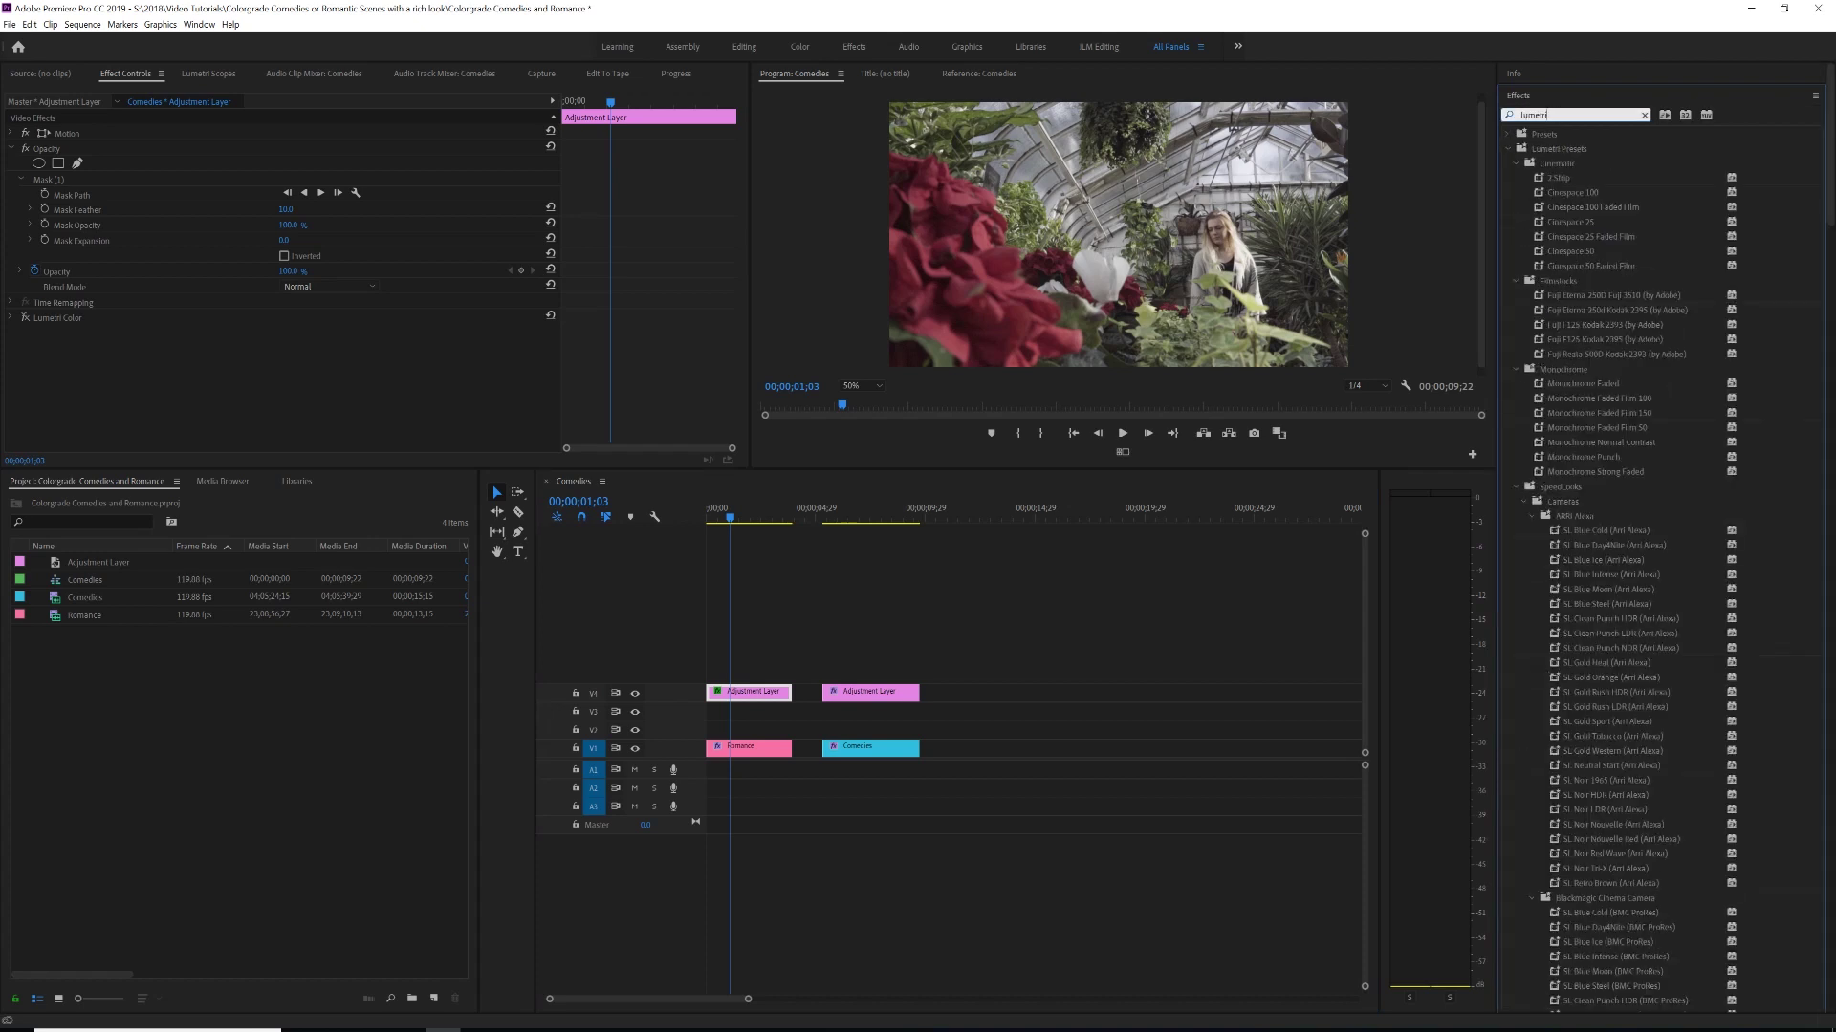
pyautogui.write(' col')
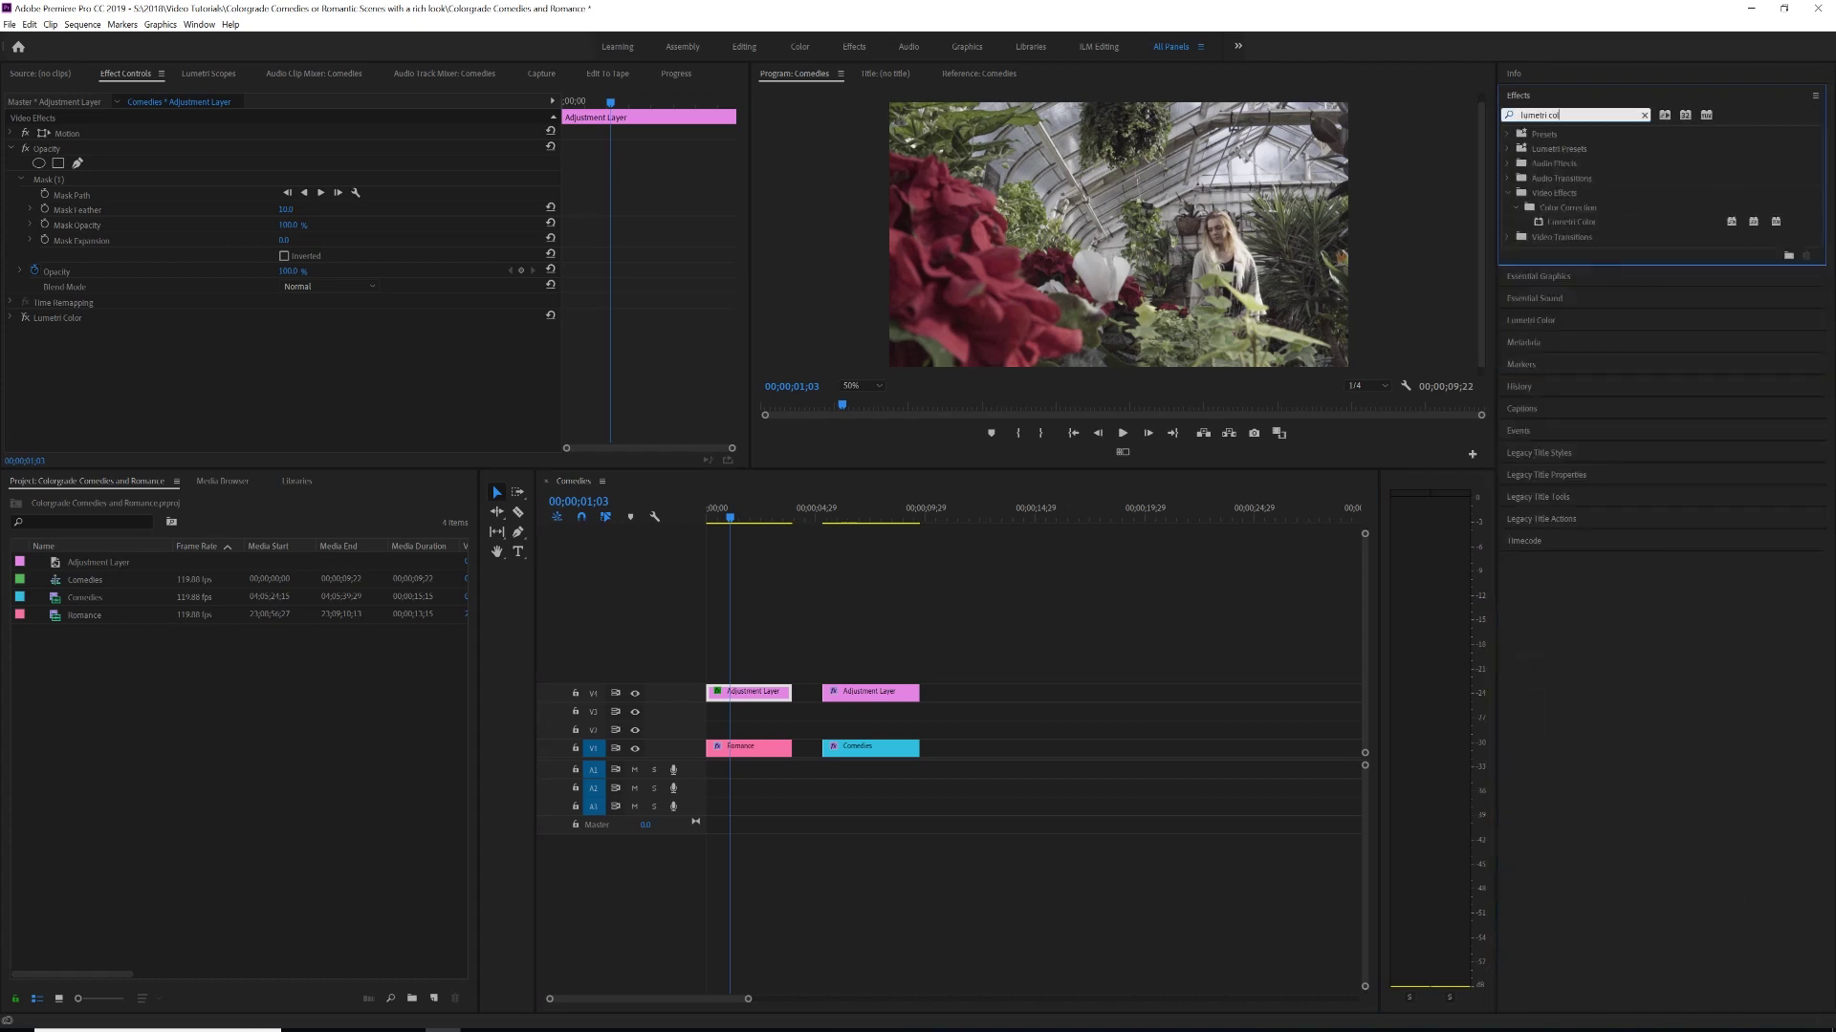
pyautogui.moveTo(1570, 222); pyautogui.dragTo(749, 692)
# Check the second adjustment layer's effects, then reselect the adjustment layer above Romance.
pyautogui.click(870, 693)
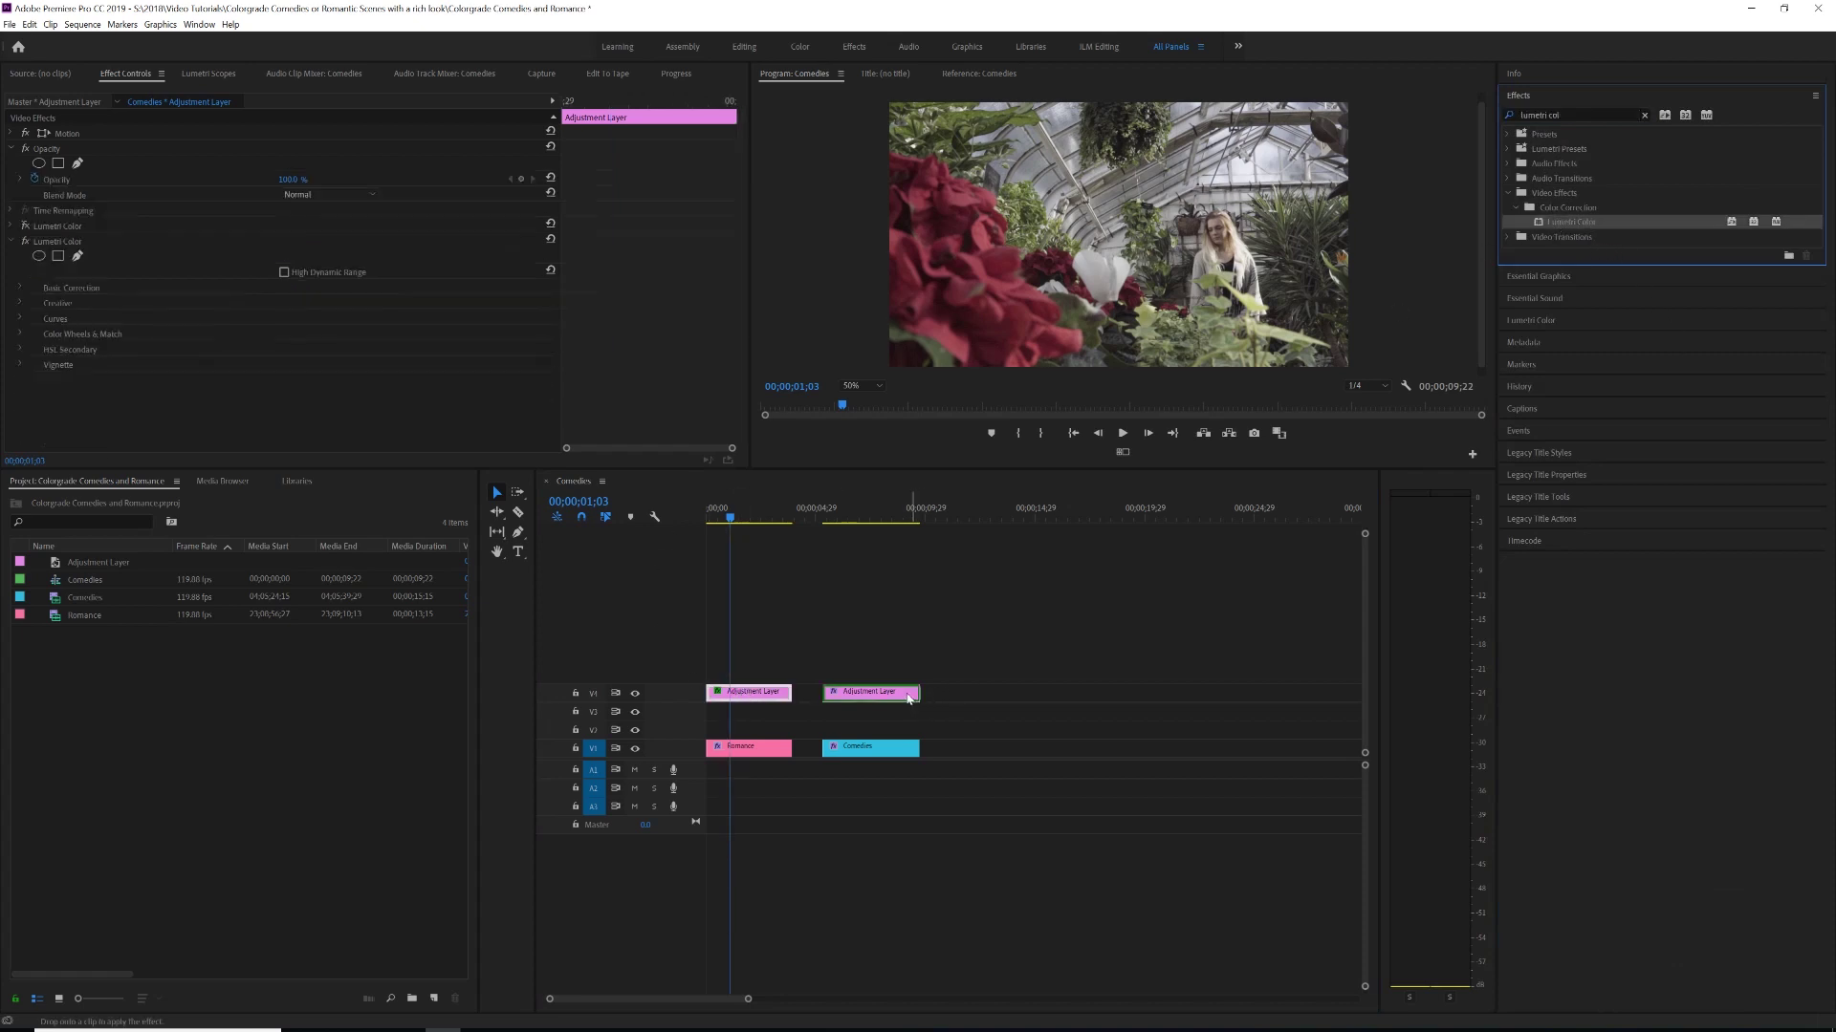
pyautogui.click(743, 519)
pyautogui.moveTo(743, 519); pyautogui.dragTo(722, 519)
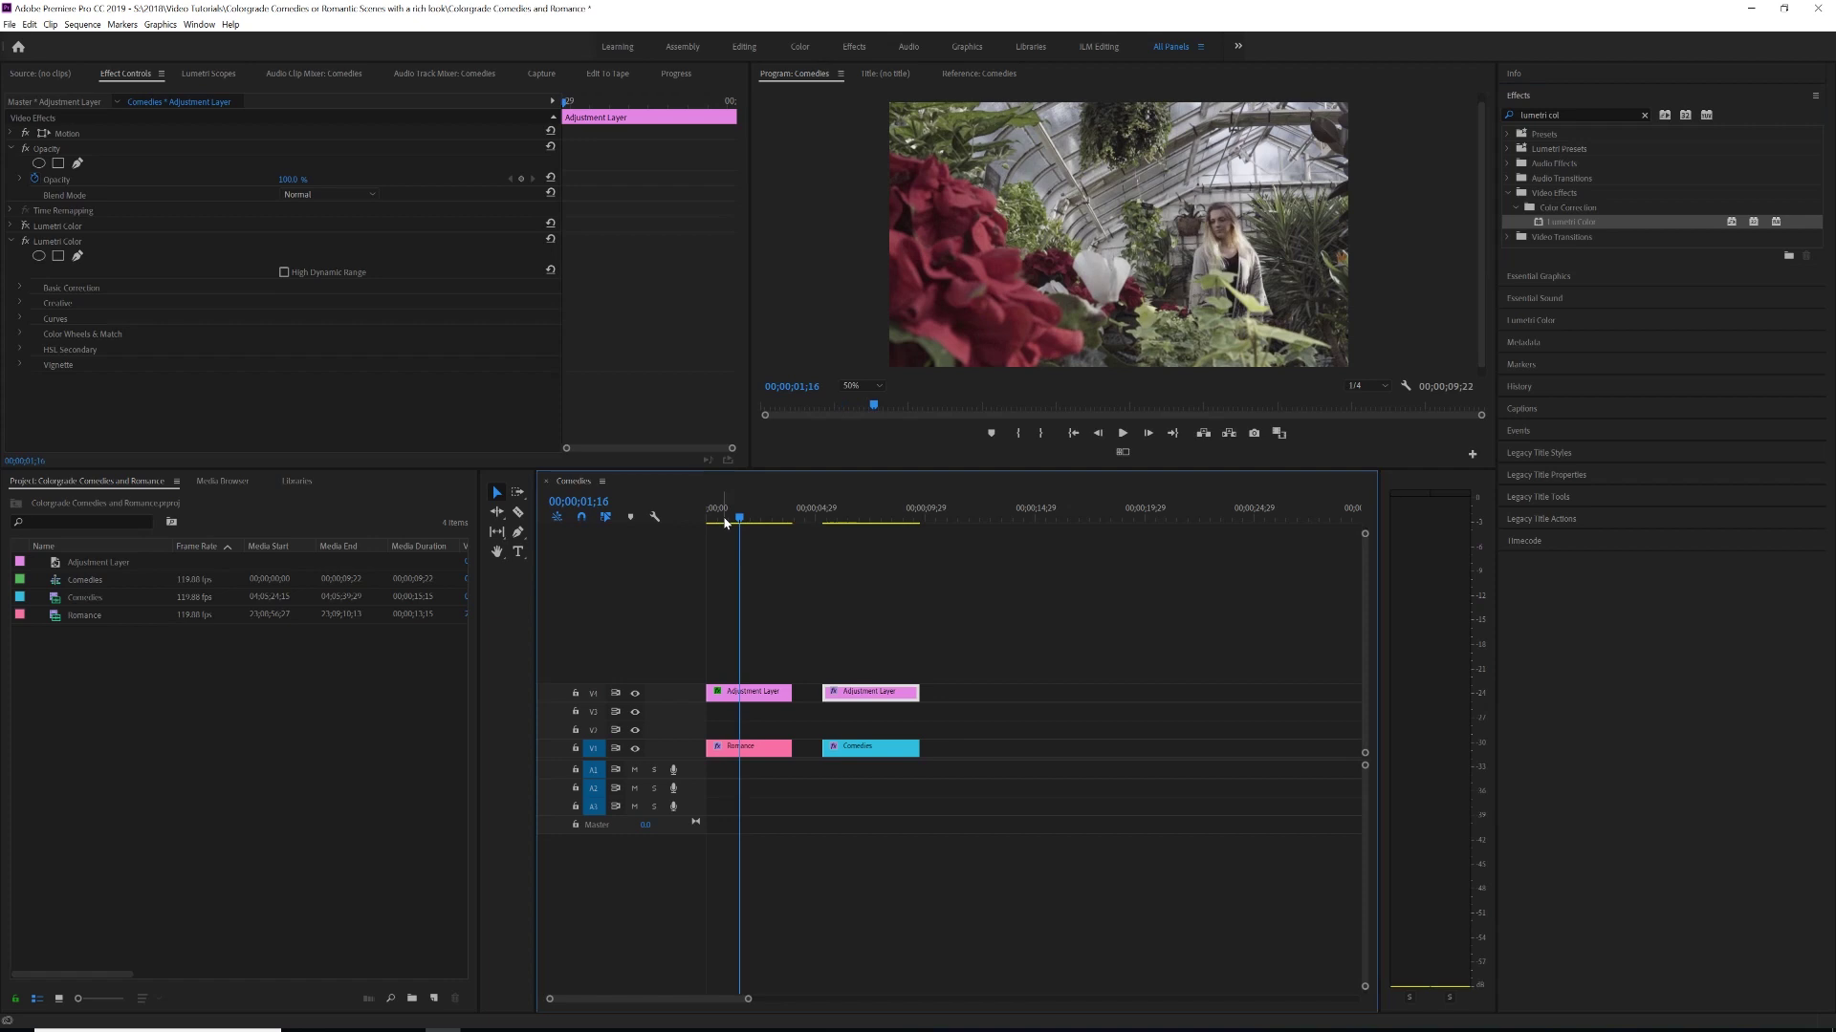
pyautogui.click(760, 695)
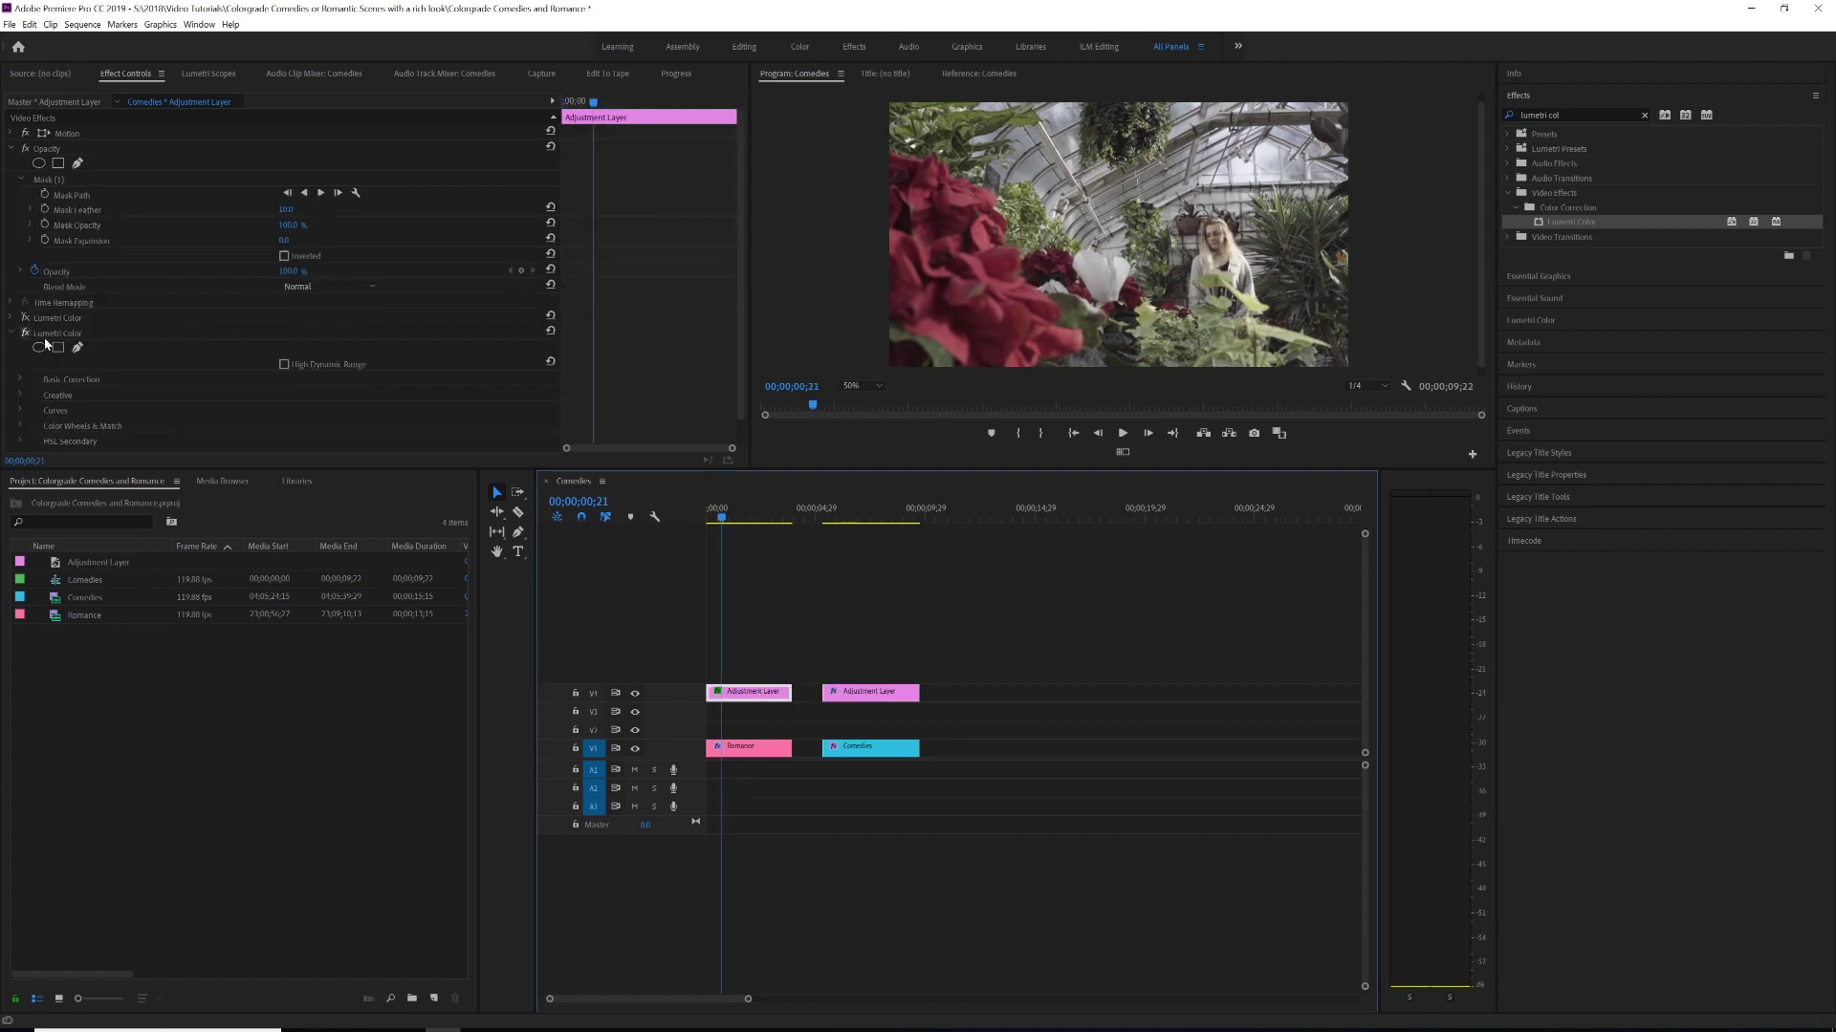
# Key the red hues with the HSL Secondary Set color swatch and preview them against gray.
pyautogui.click(1536, 321)
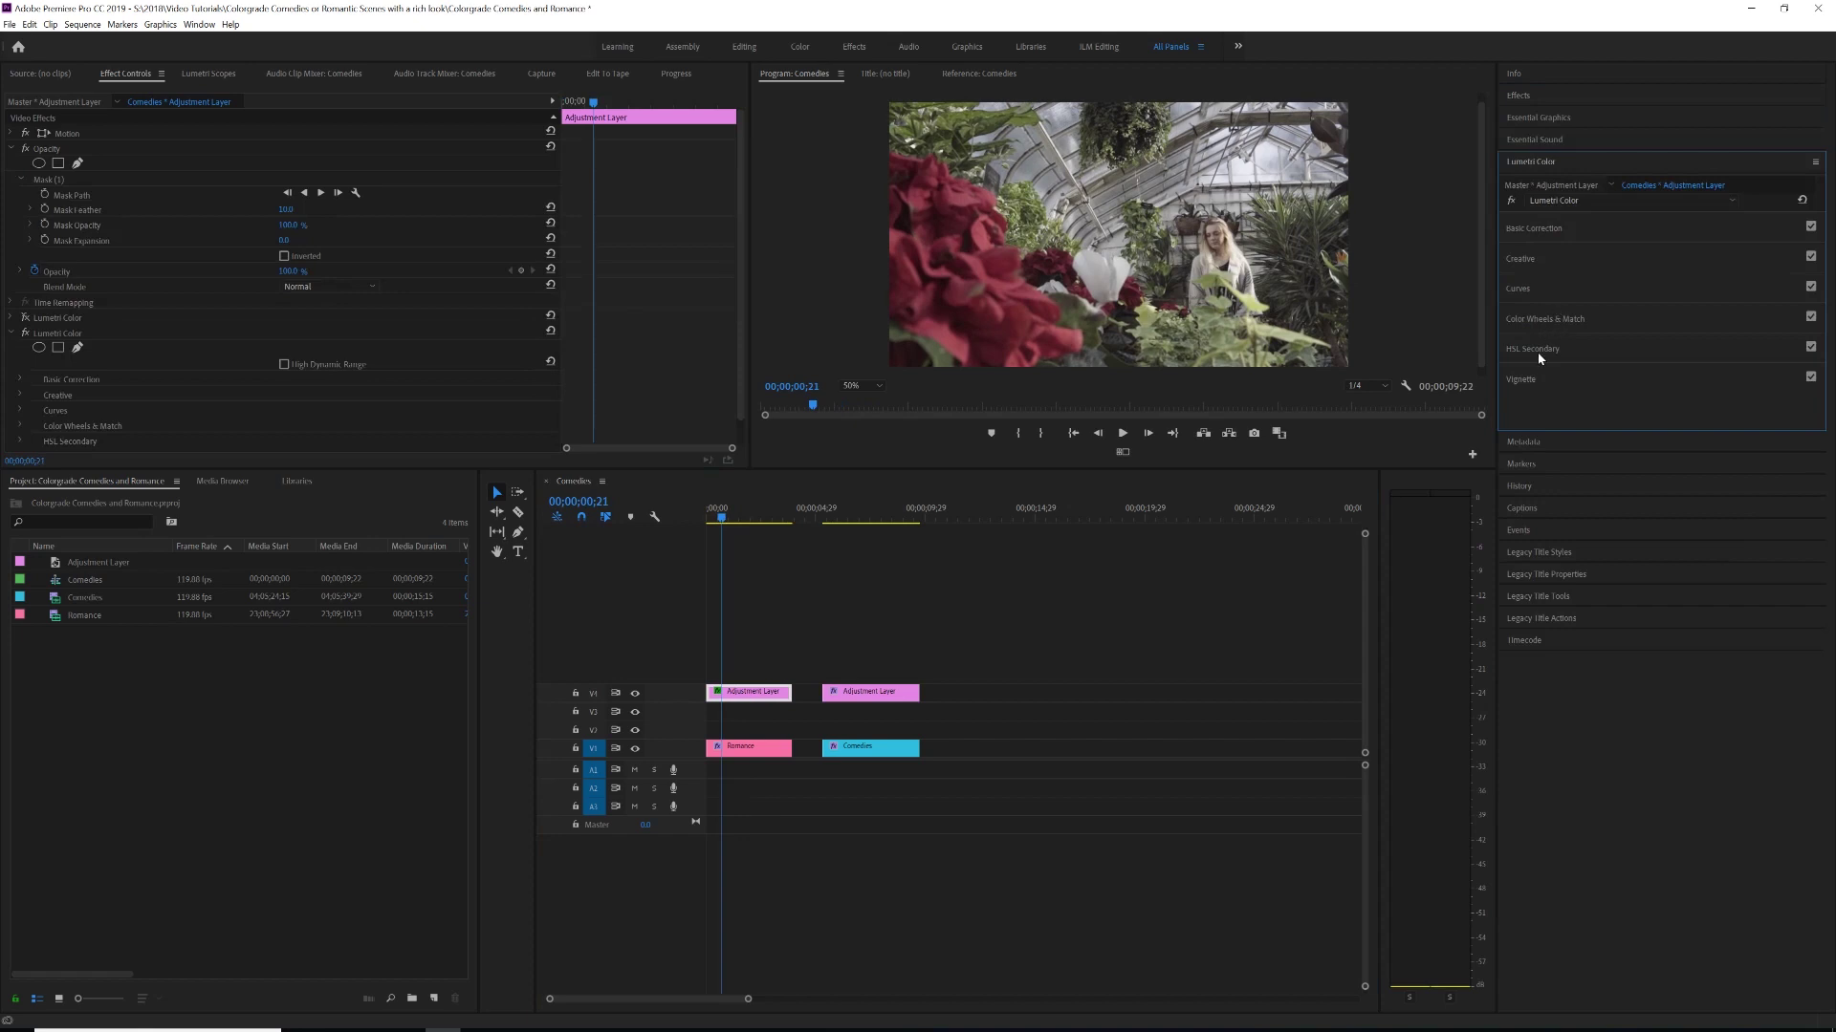
pyautogui.click(1535, 349)
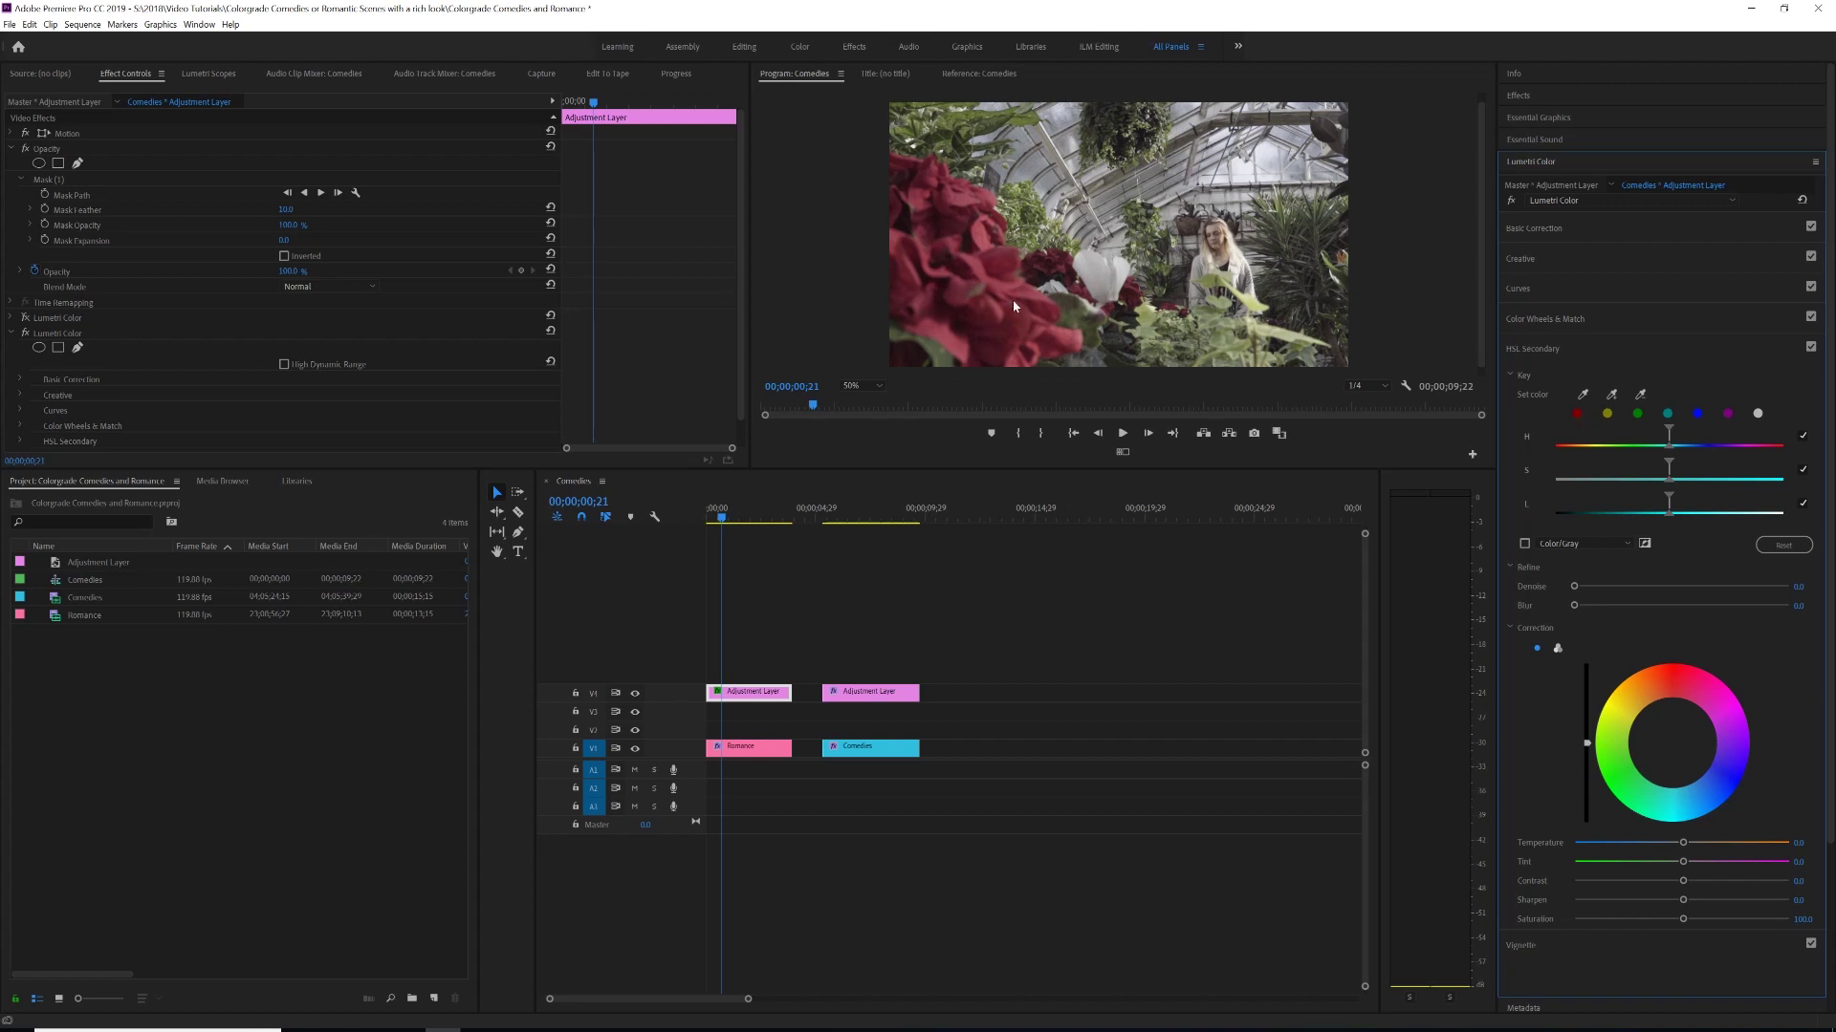
pyautogui.click(1578, 415)
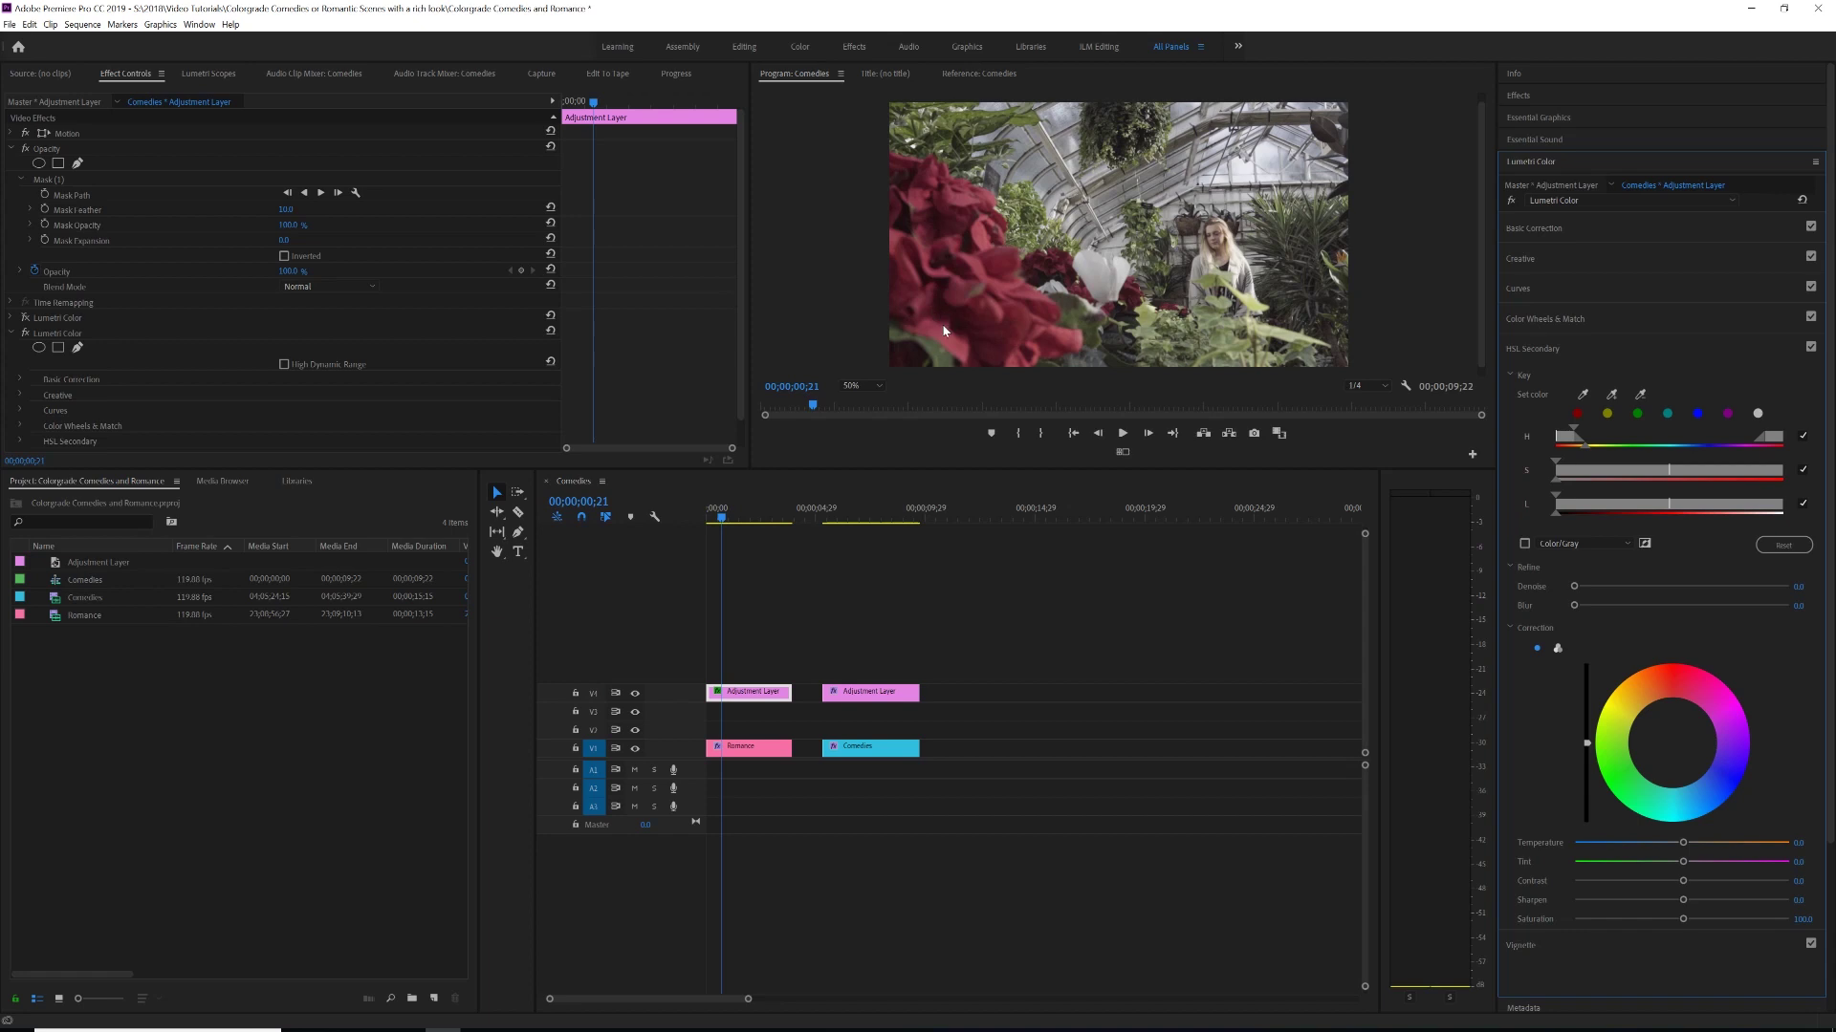
pyautogui.click(1526, 544)
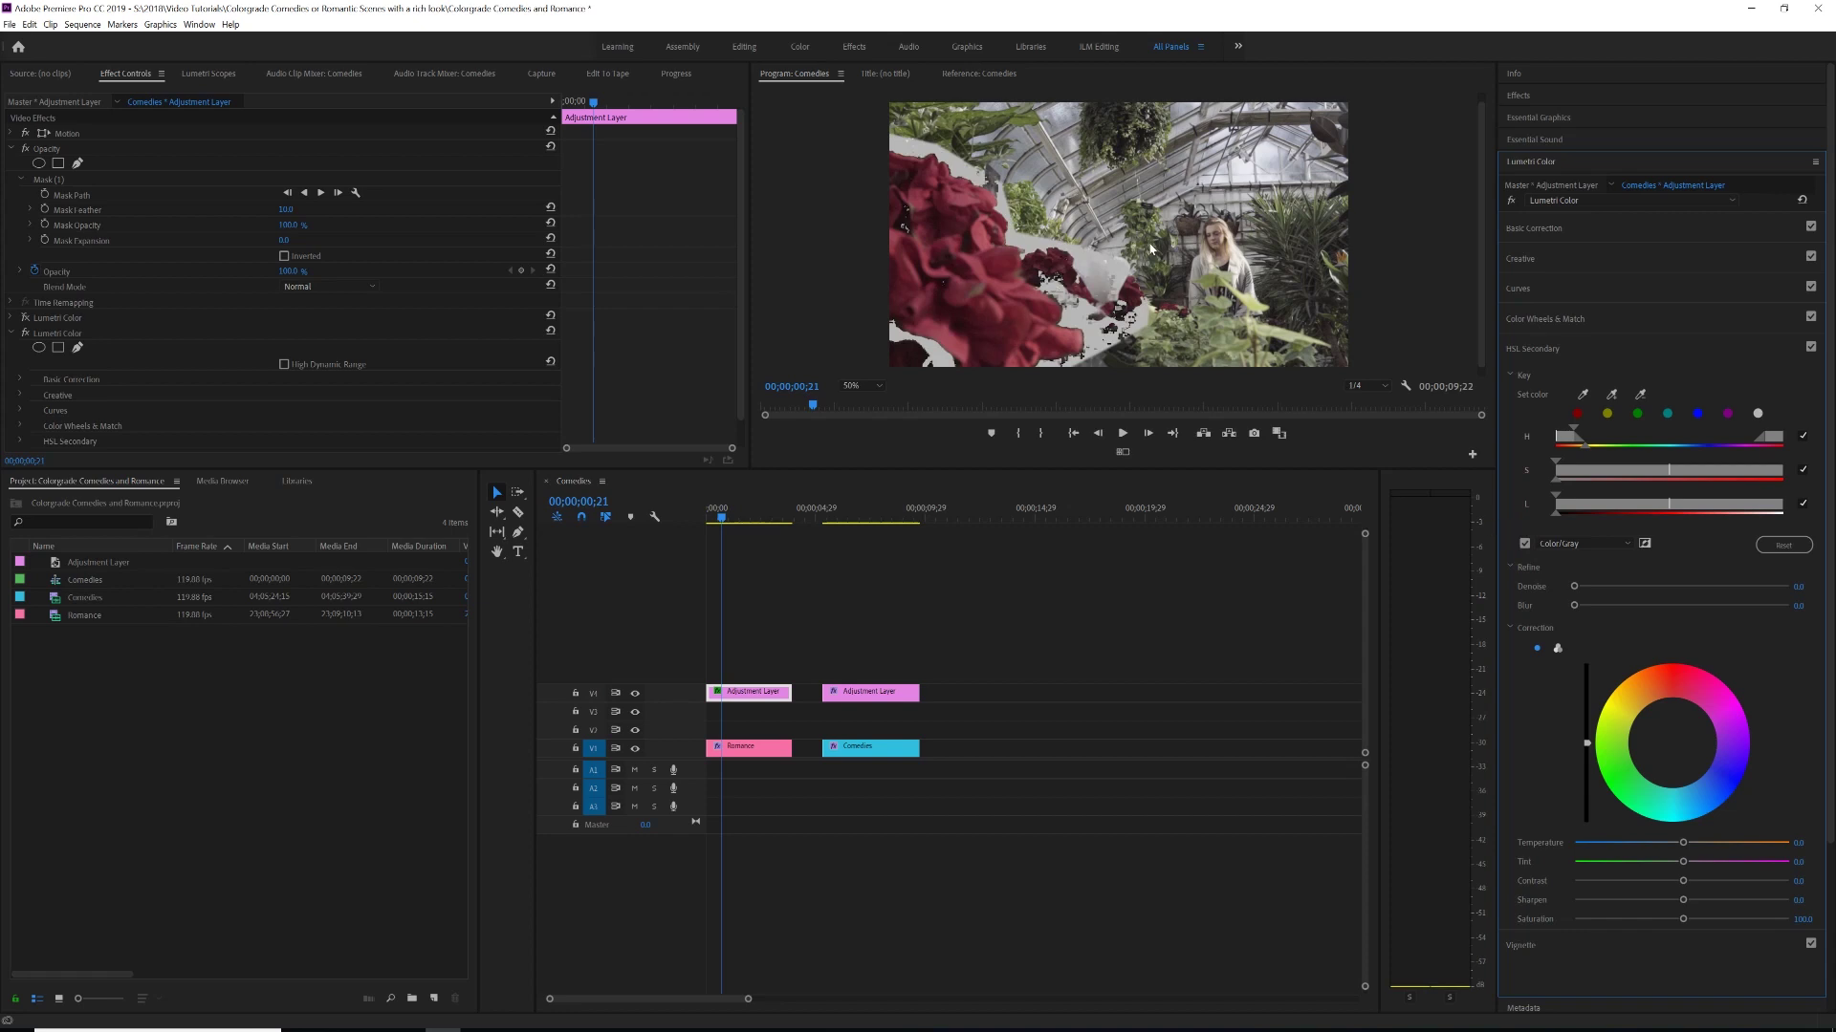
pyautogui.click(55, 180)
# Delete Mask (1) and narrow the key's hue, saturation and lightness ranges, then hide the gray preview.
pyautogui.press('Delete')
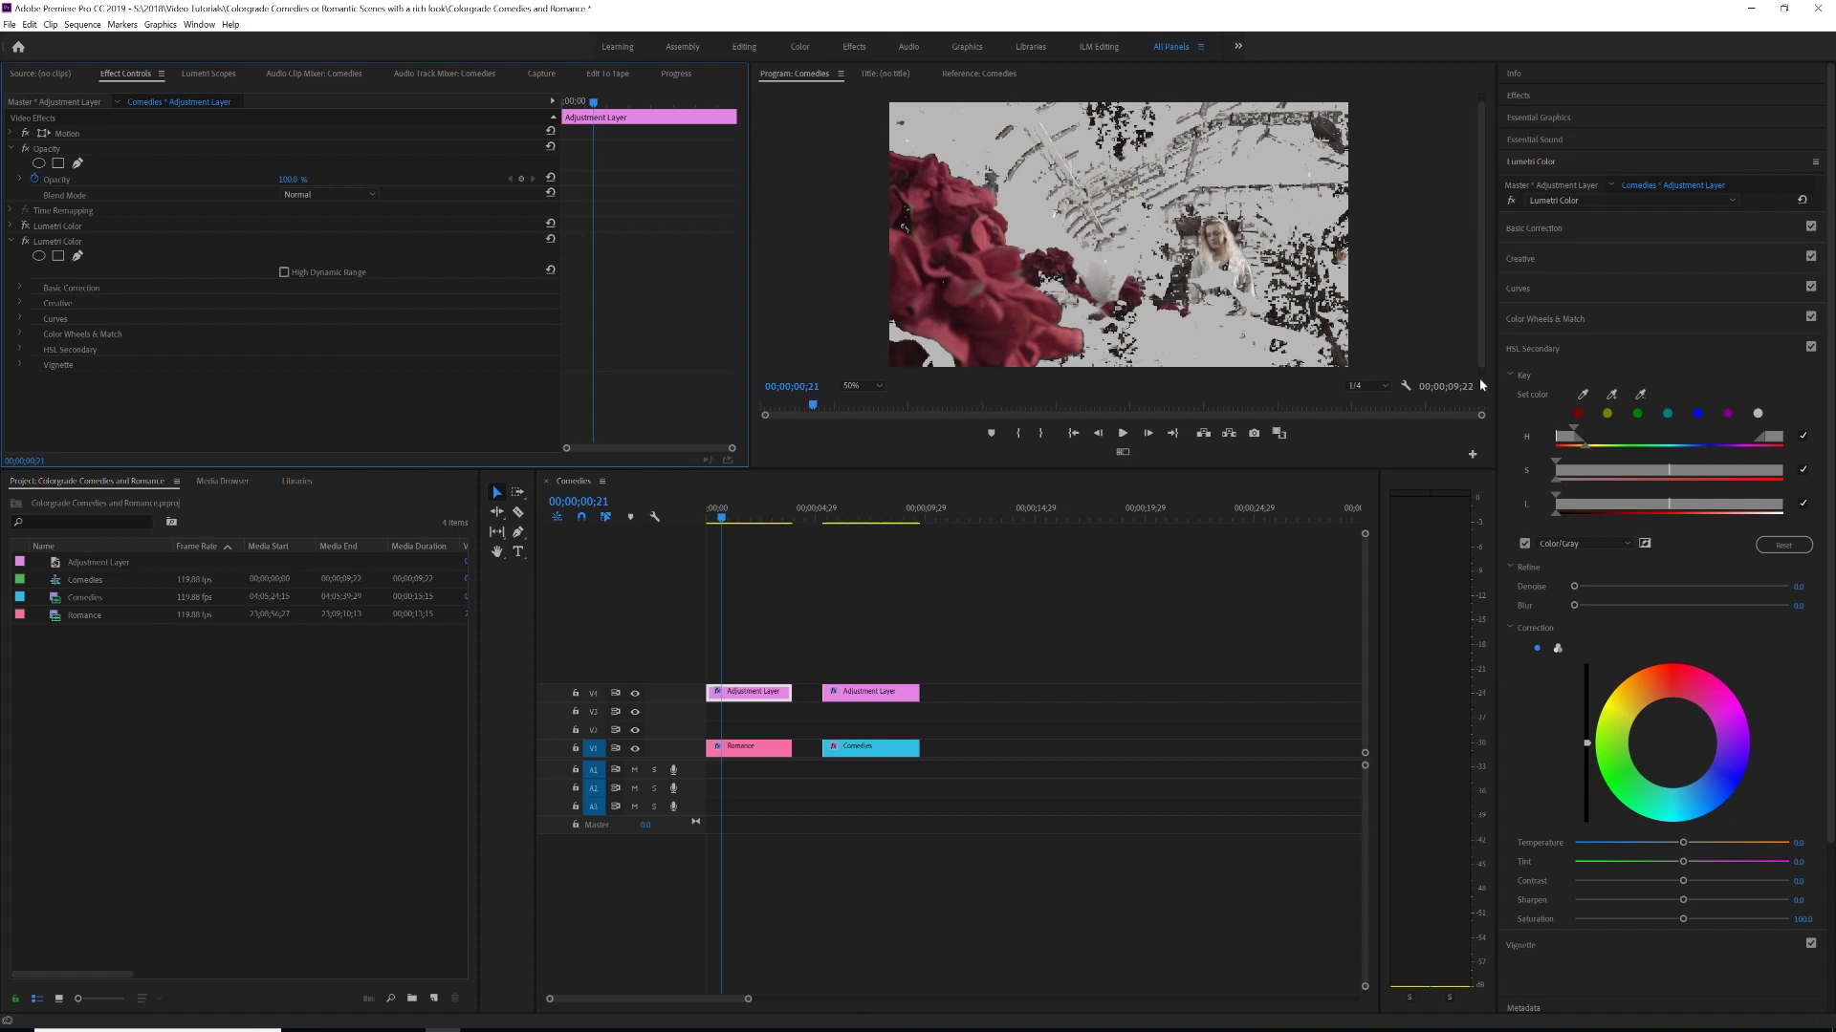
pyautogui.moveTo(1580, 436); pyautogui.dragTo(1566, 433)
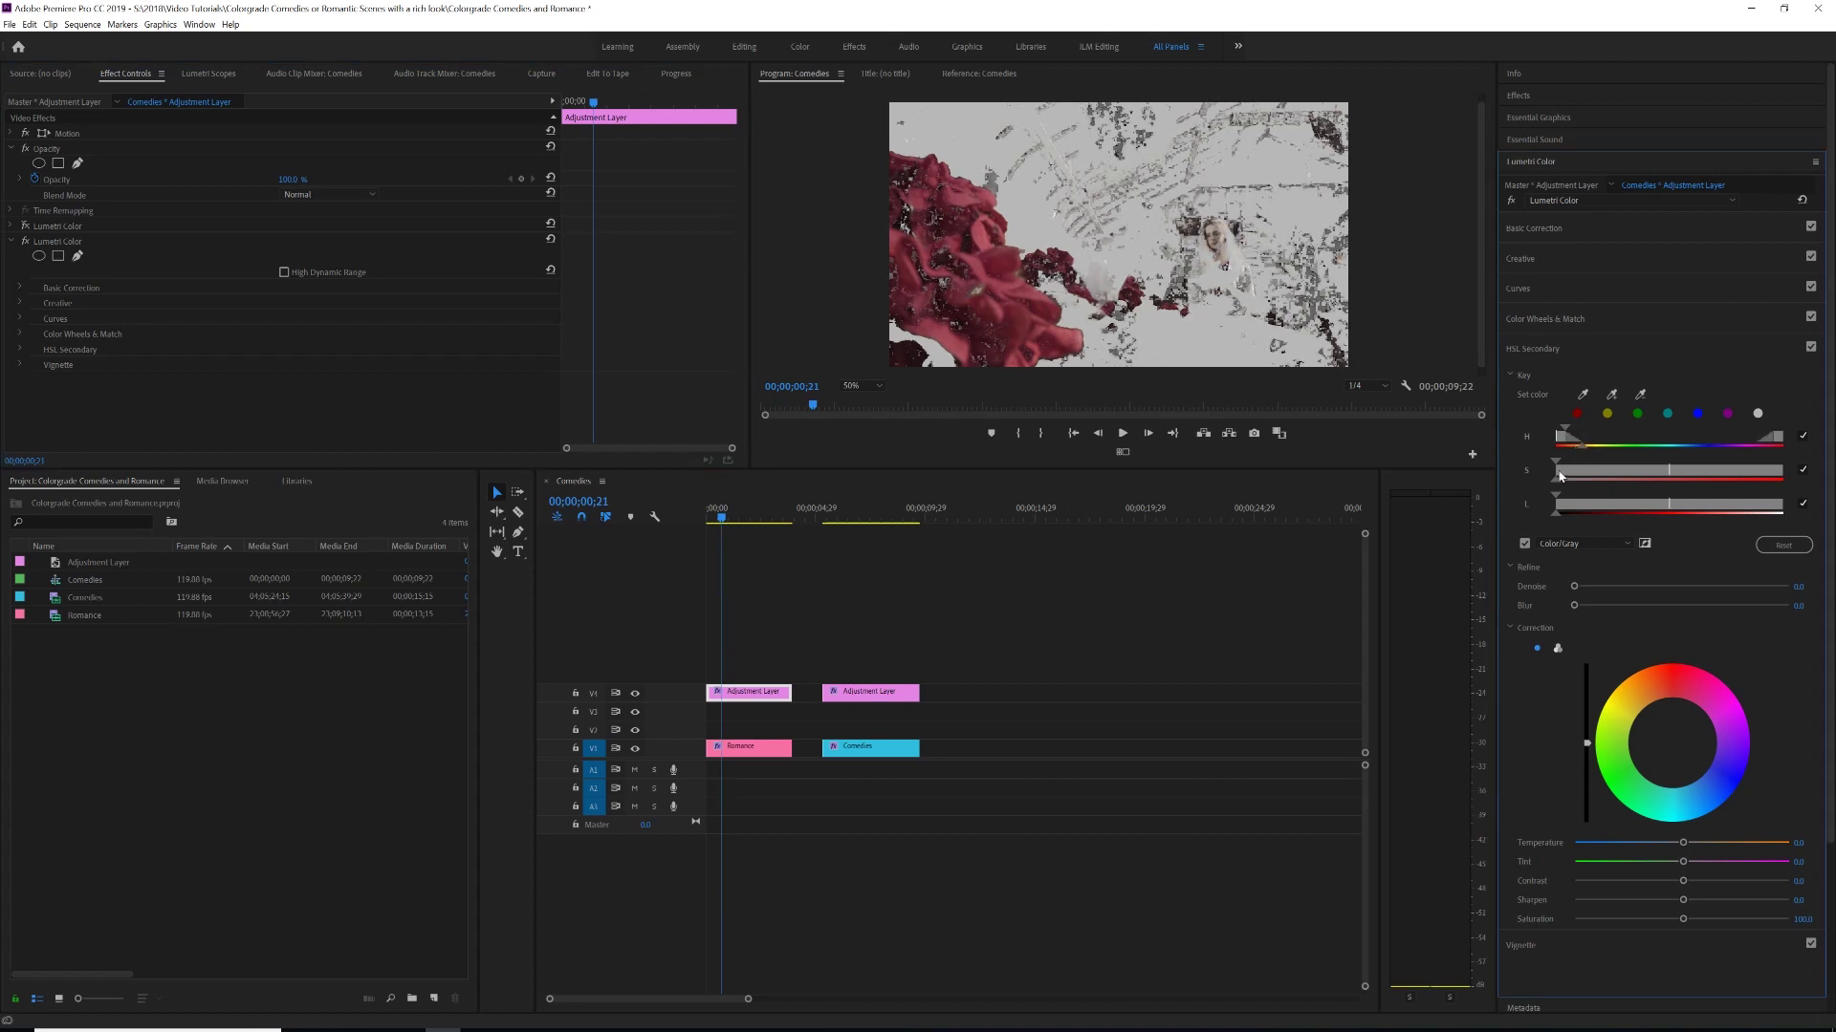
pyautogui.moveTo(1560, 476); pyautogui.dragTo(1599, 461)
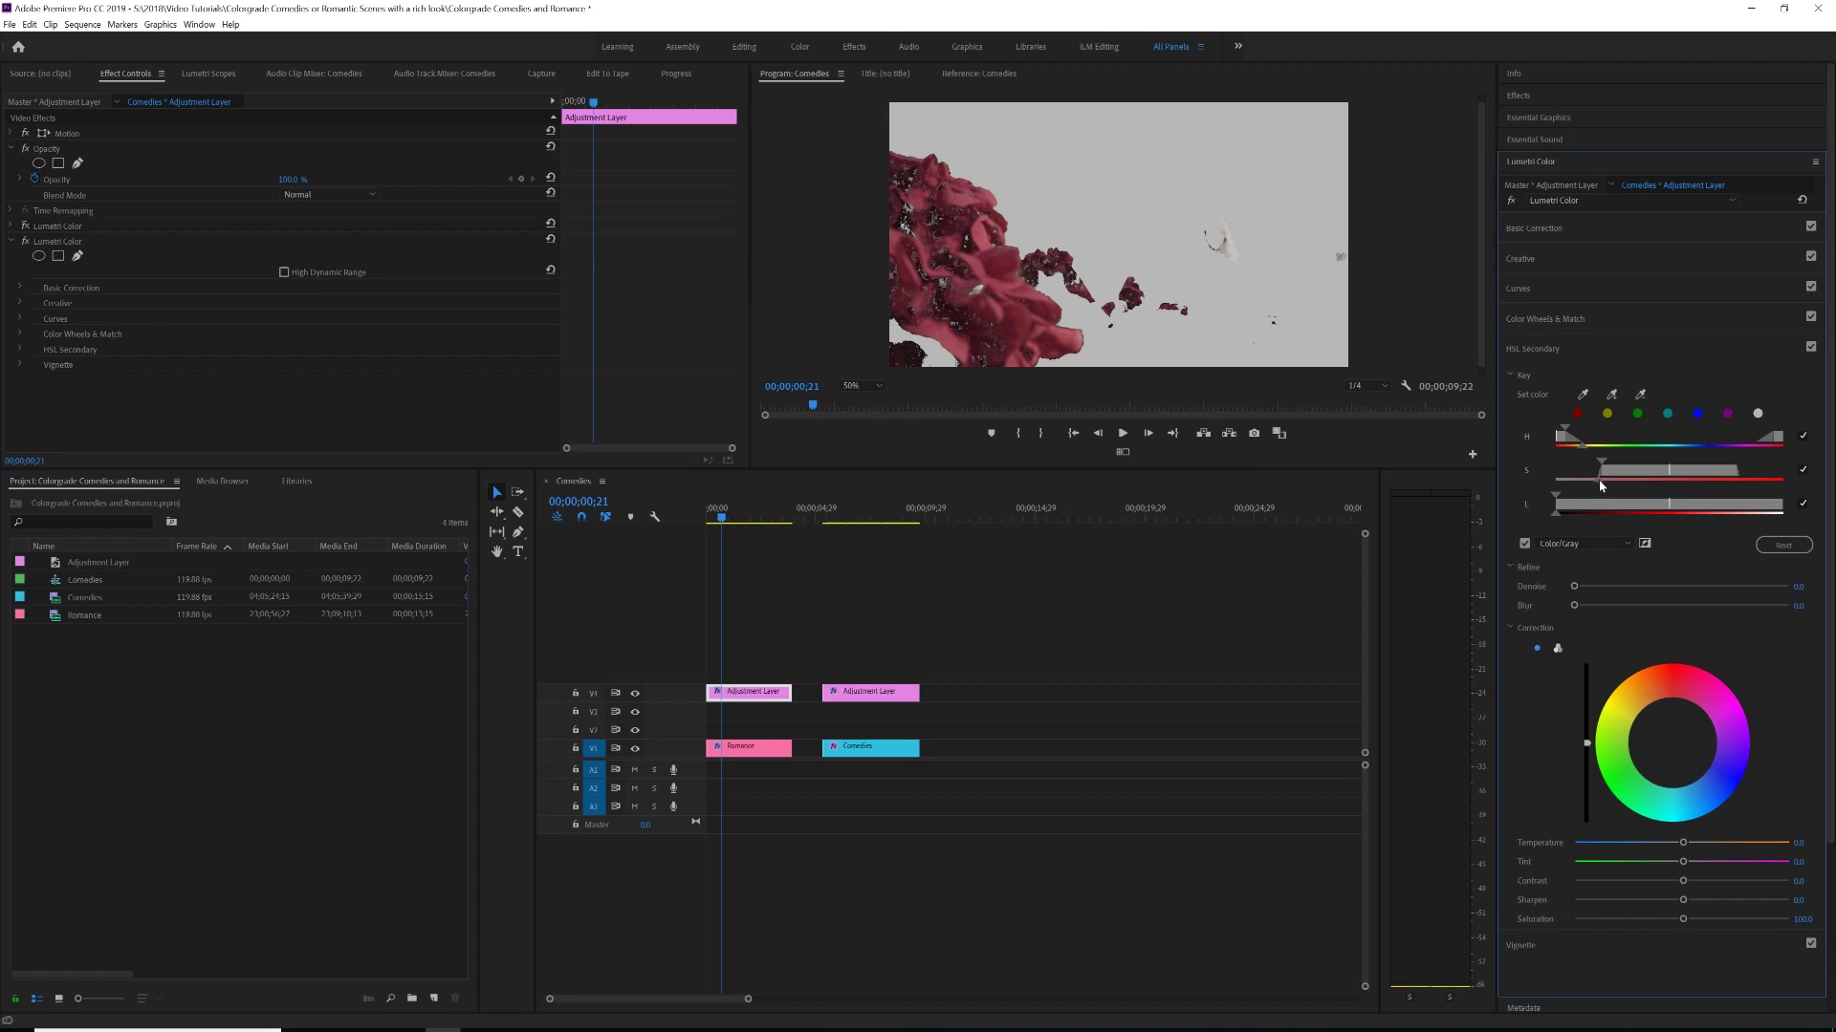
pyautogui.moveTo(1603, 486); pyautogui.dragTo(1571, 430)
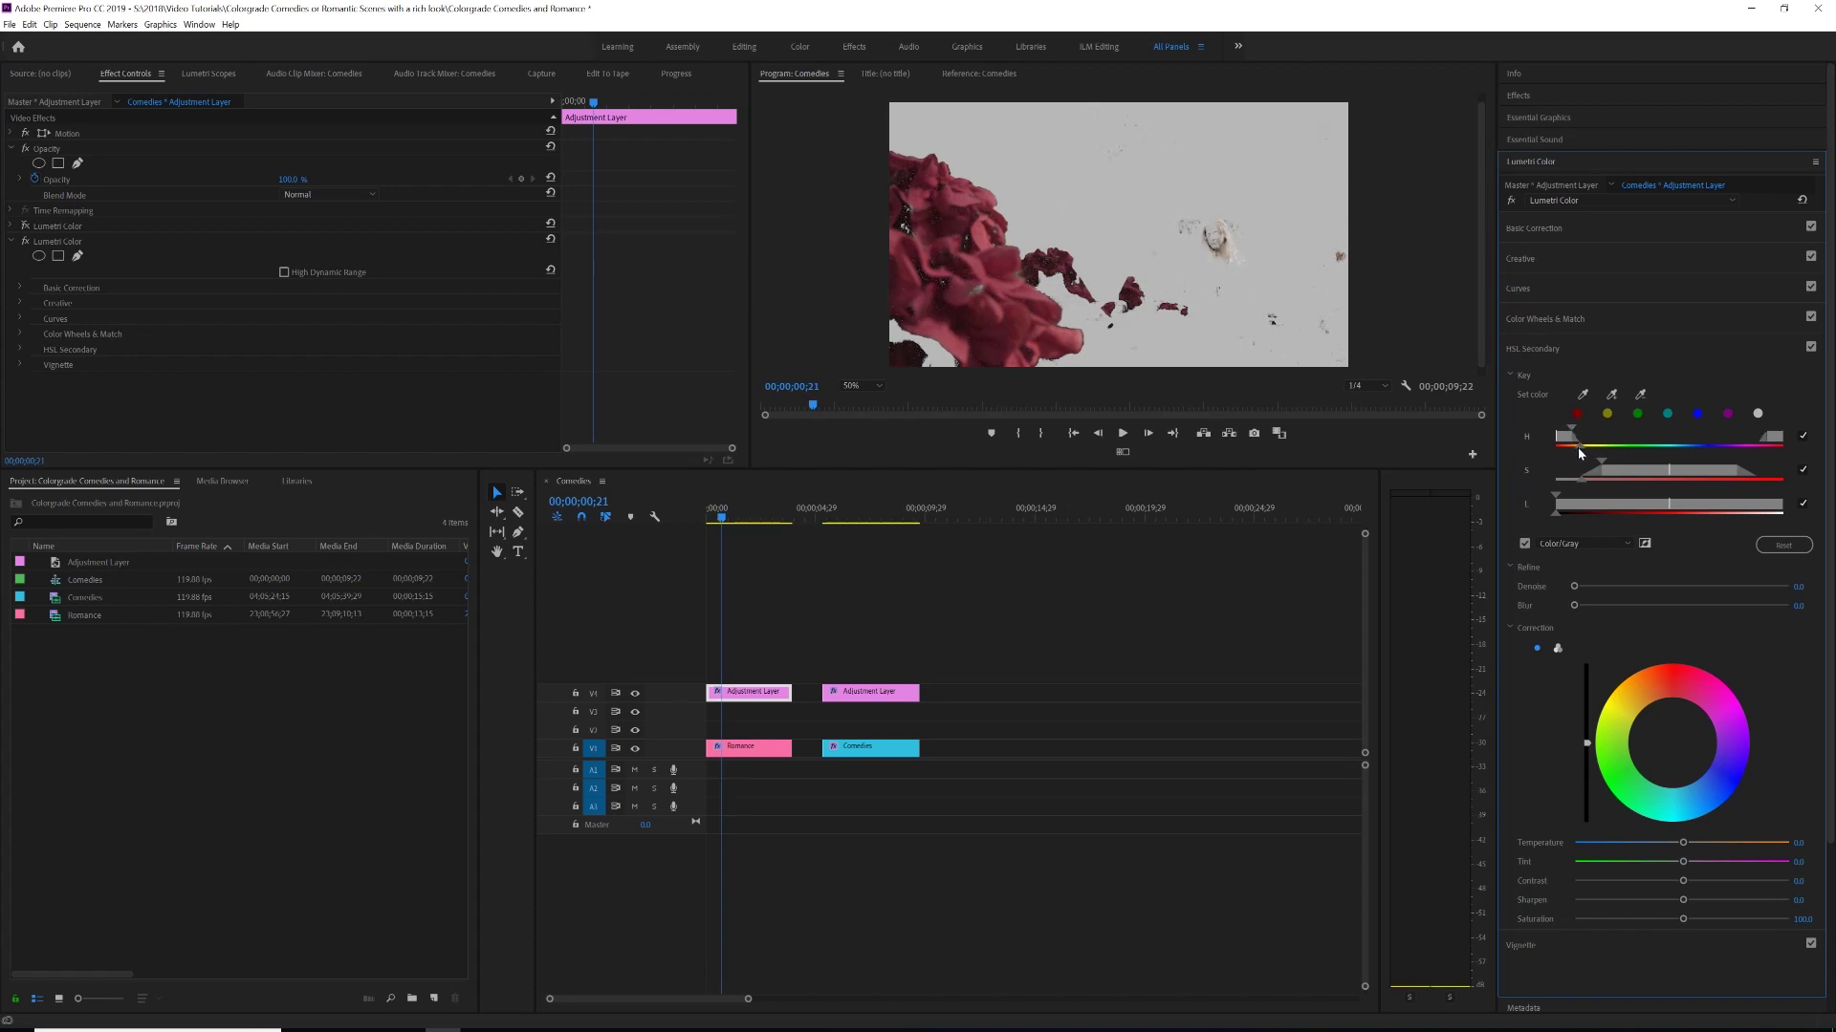
pyautogui.moveTo(1561, 504); pyautogui.dragTo(1597, 488)
pyautogui.click(1524, 545)
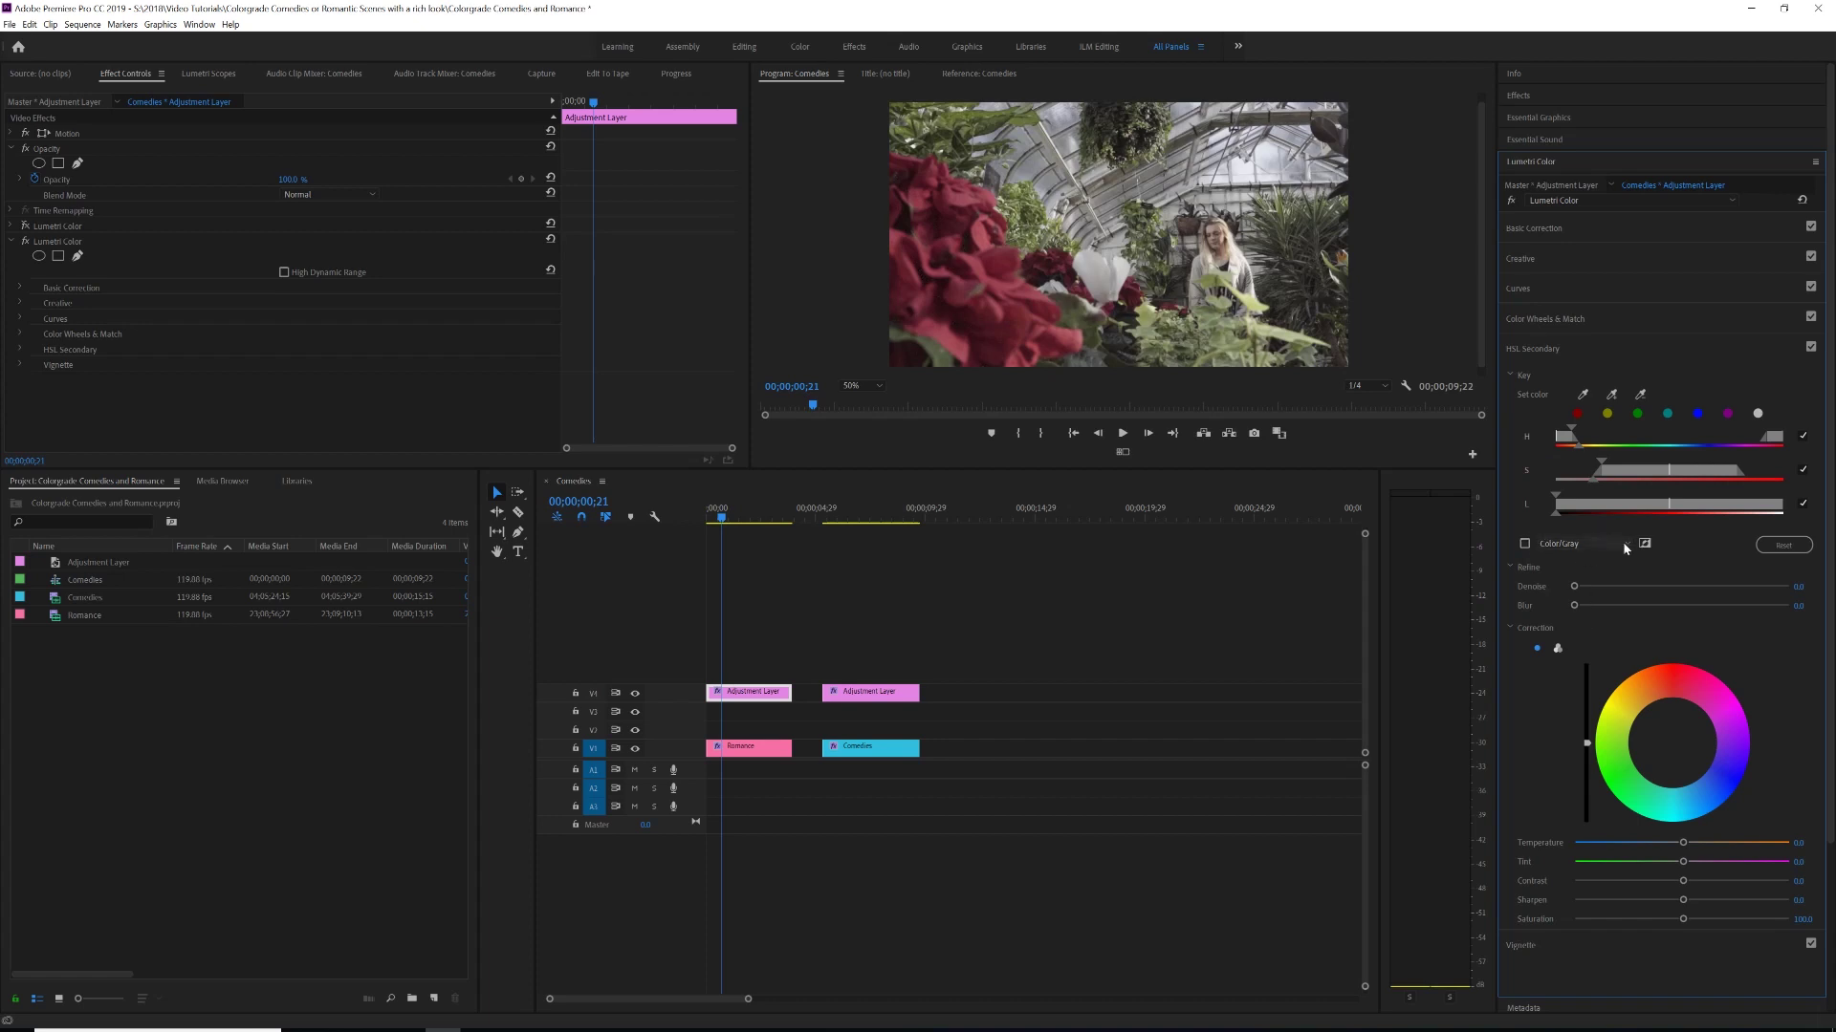
# Try boosting the keyed reds' saturation, contrast and temperature, then reset temperature to 0.
pyautogui.scroll(-3, 1619, 603)
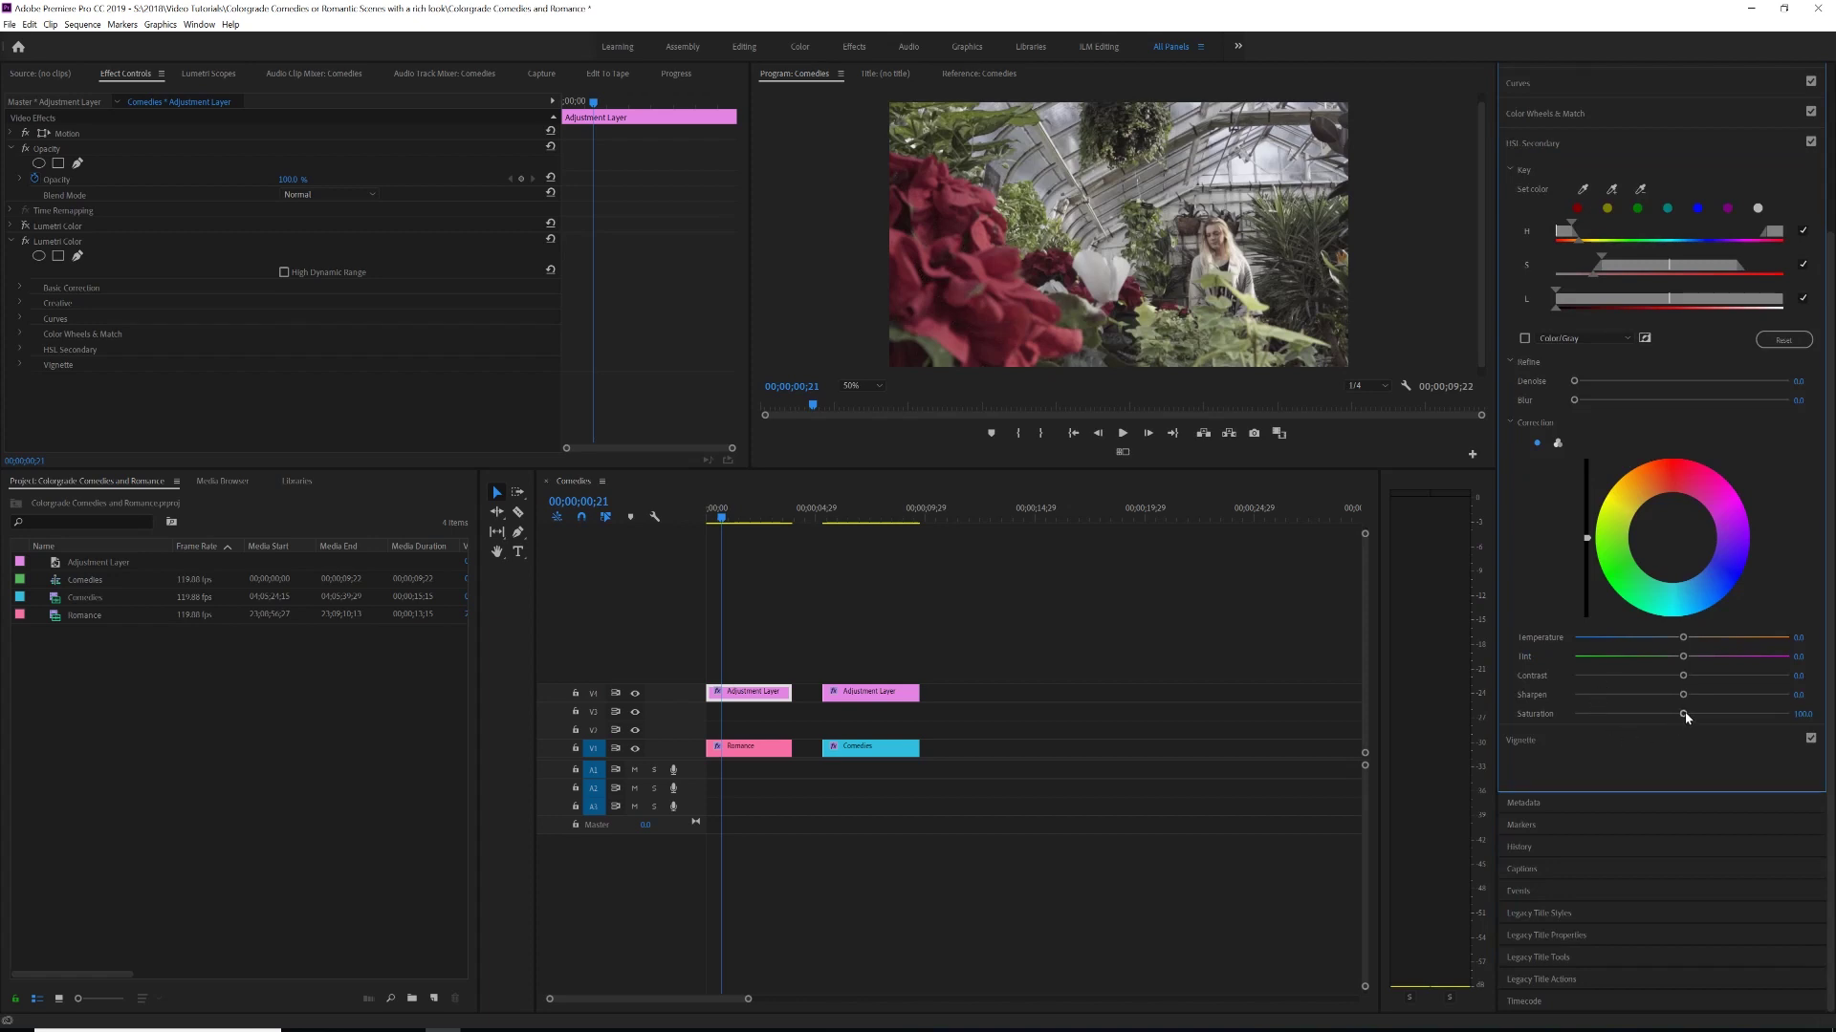
pyautogui.moveTo(1685, 716); pyautogui.dragTo(1737, 713)
pyautogui.moveTo(1689, 676); pyautogui.dragTo(1648, 643)
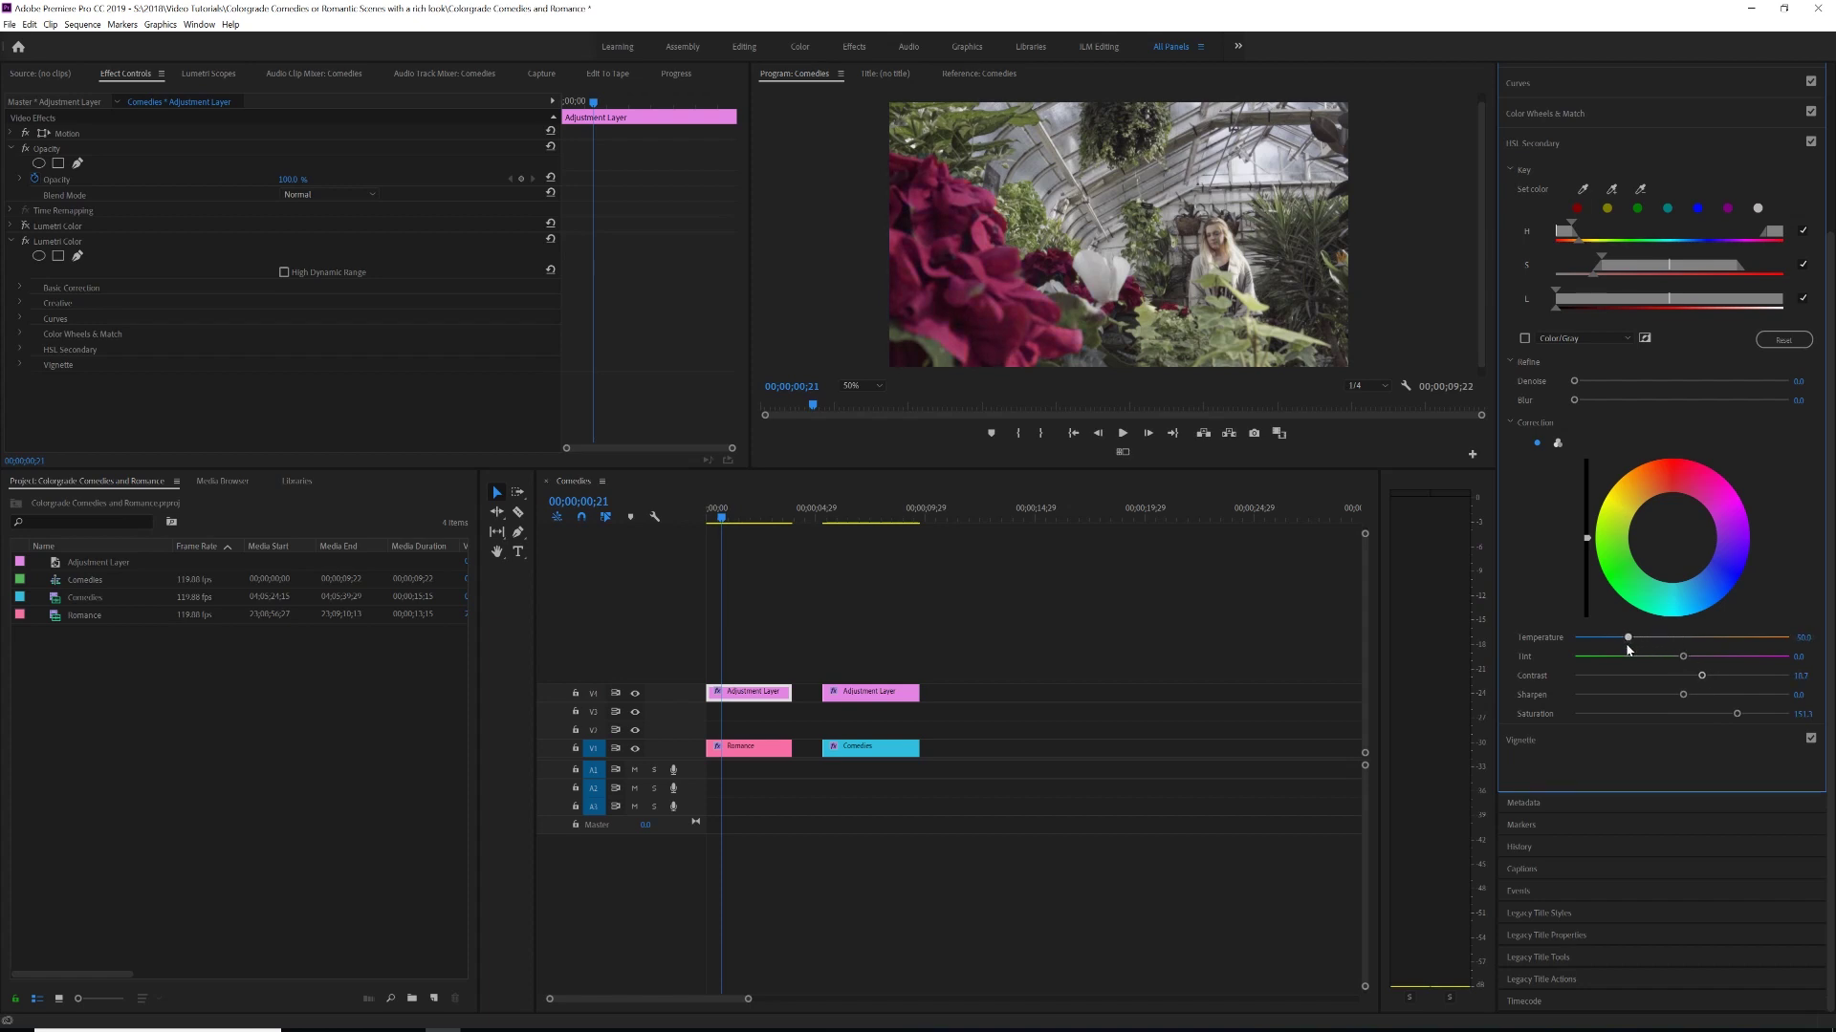
pyautogui.moveTo(1698, 645); pyautogui.dragTo(1739, 643)
pyautogui.doubleClick(1739, 638)
pyautogui.click(1557, 443)
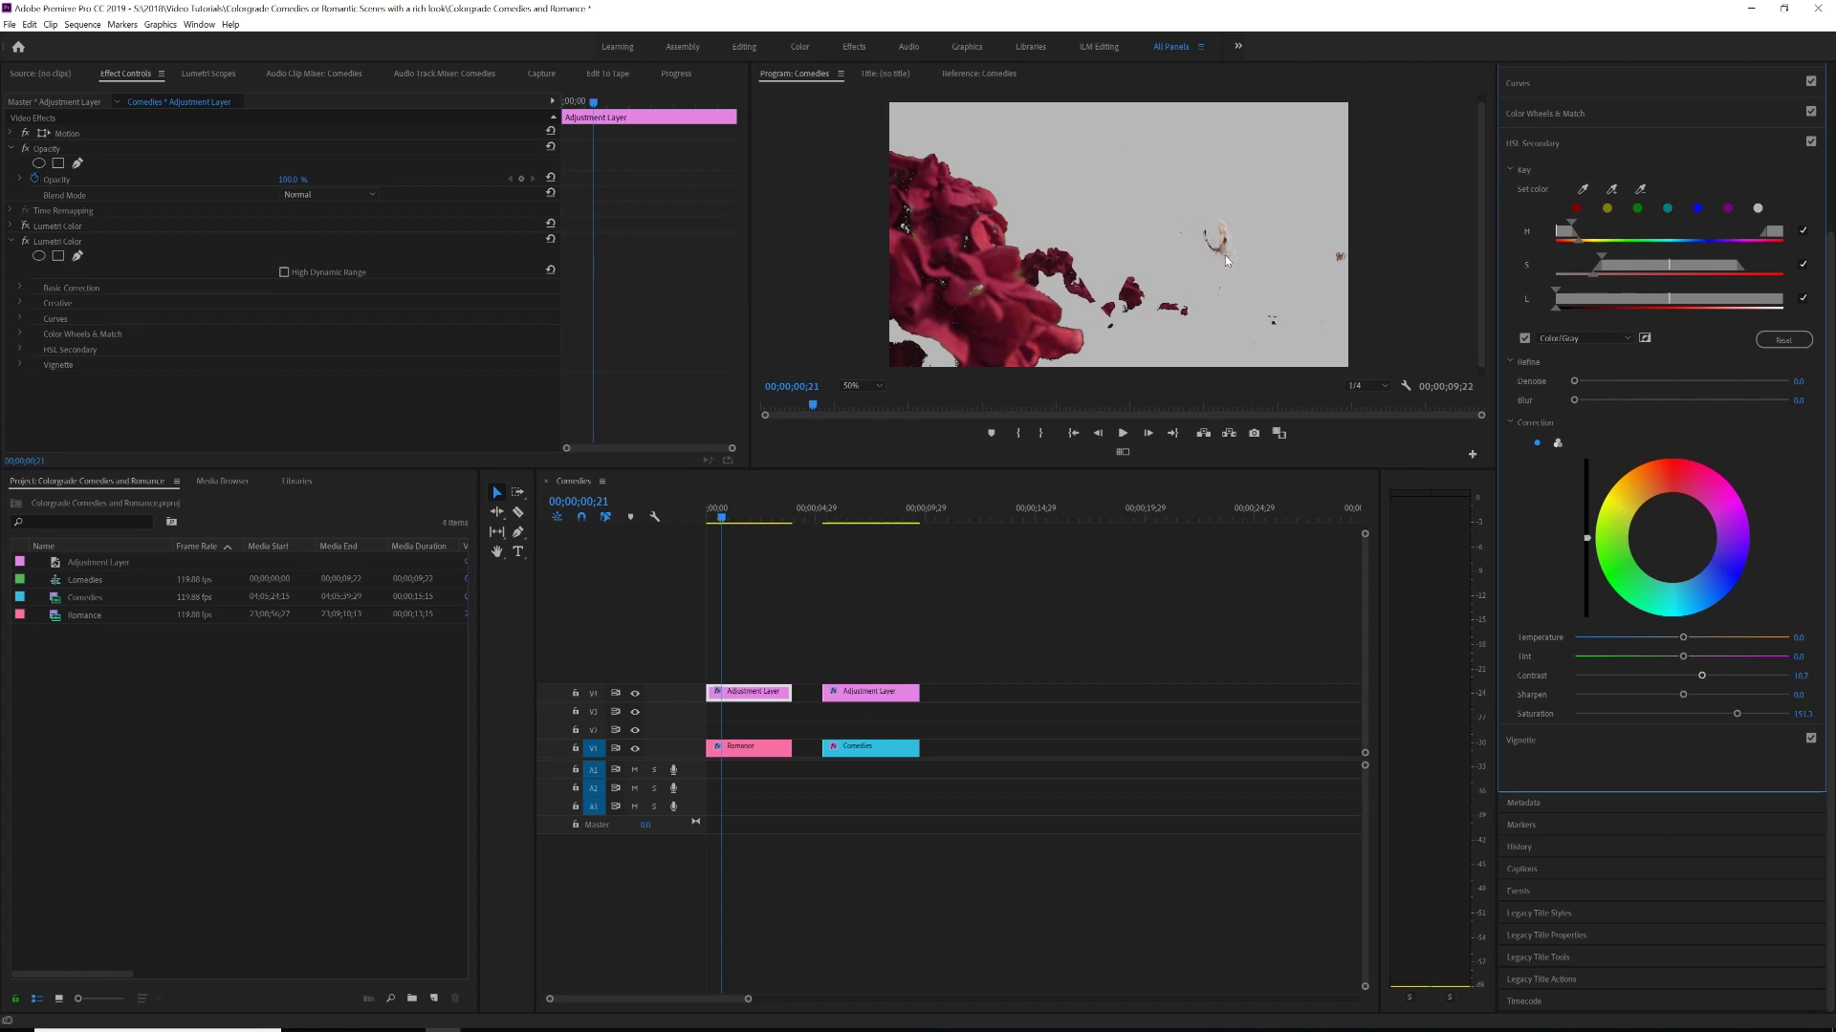
# Show the full-colour image and warm the keyed flowers to maximum temperature 100.
pyautogui.click(1524, 338)
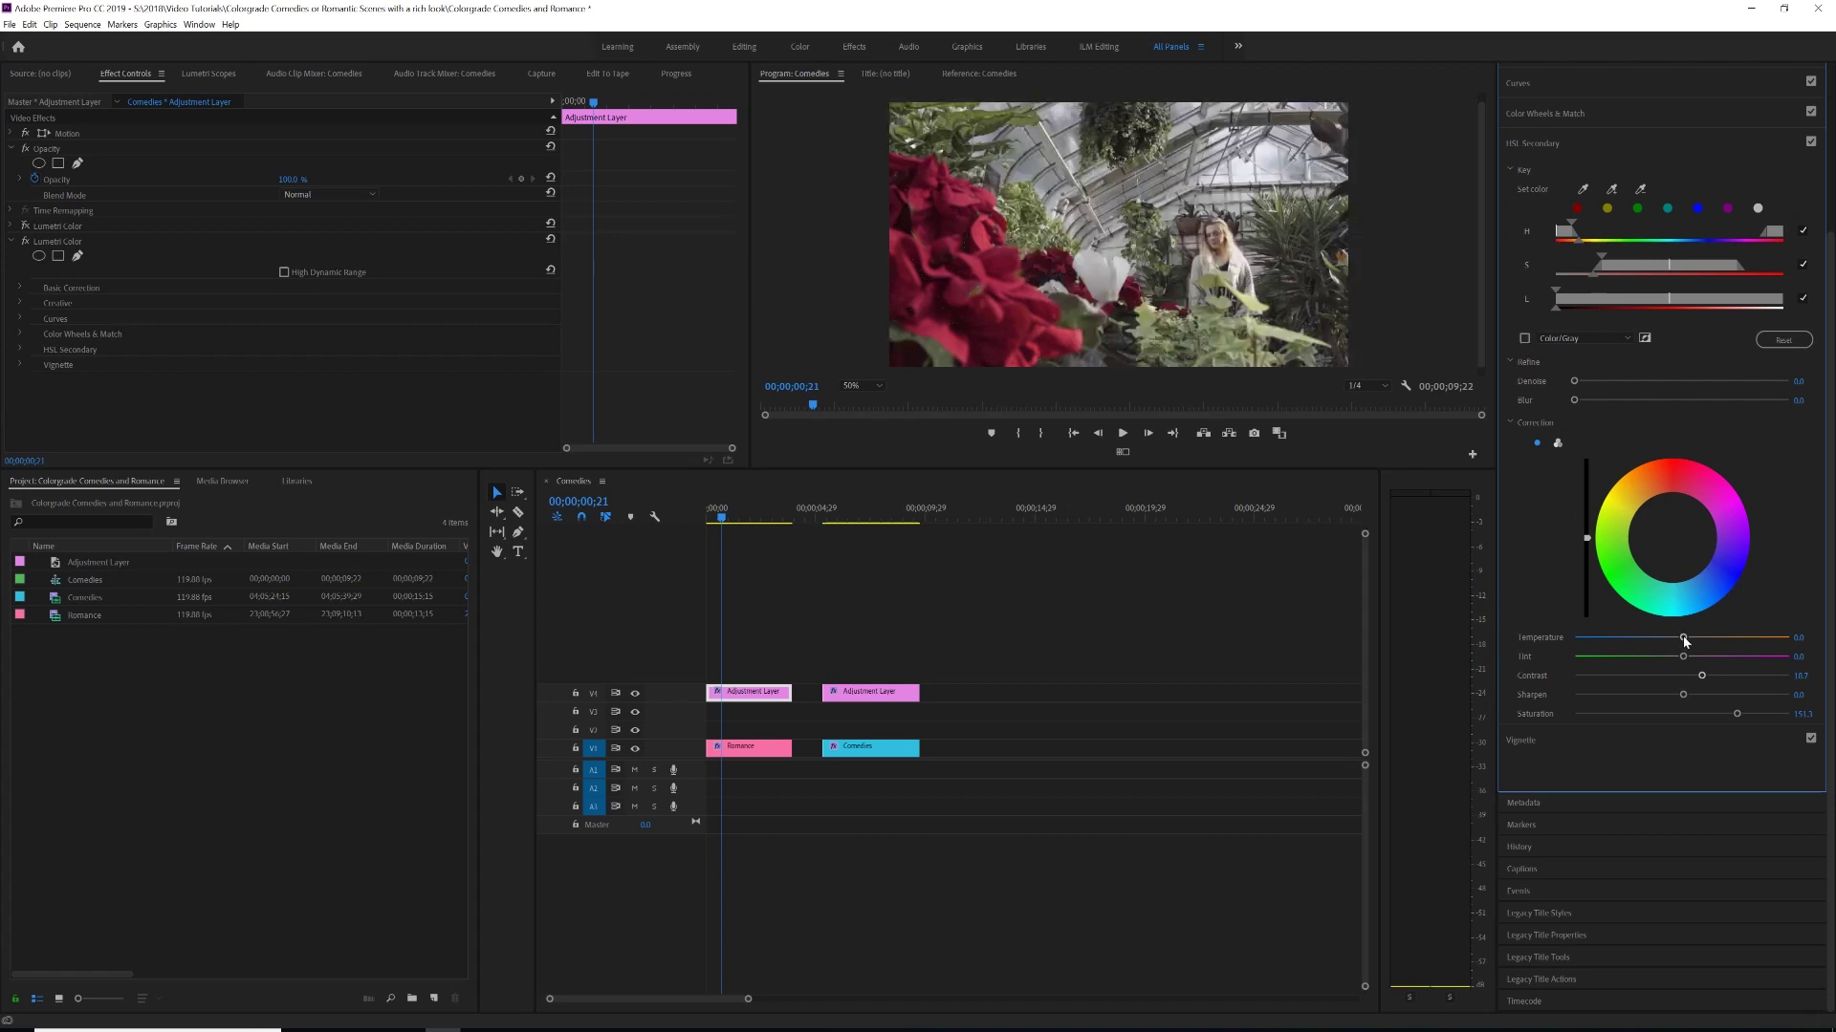
pyautogui.moveTo(1684, 641); pyautogui.dragTo(1802, 633)
pyautogui.click(756, 695)
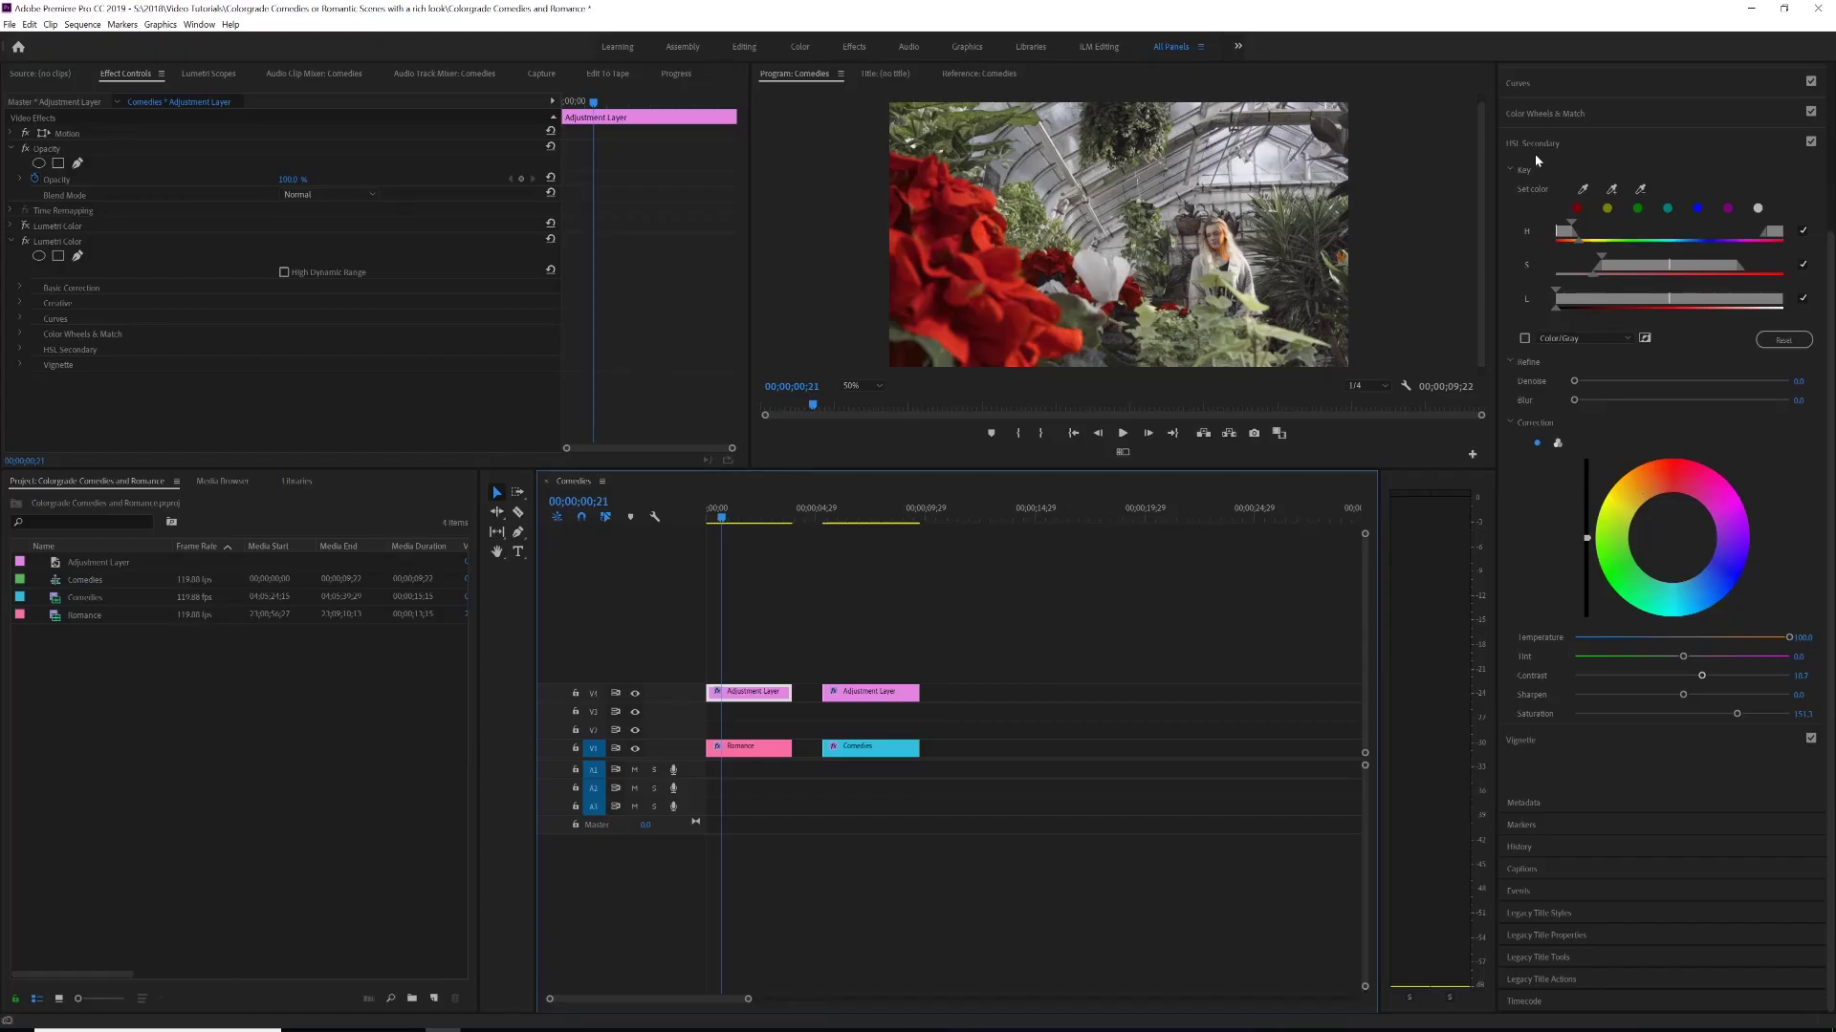
pyautogui.click(1531, 146)
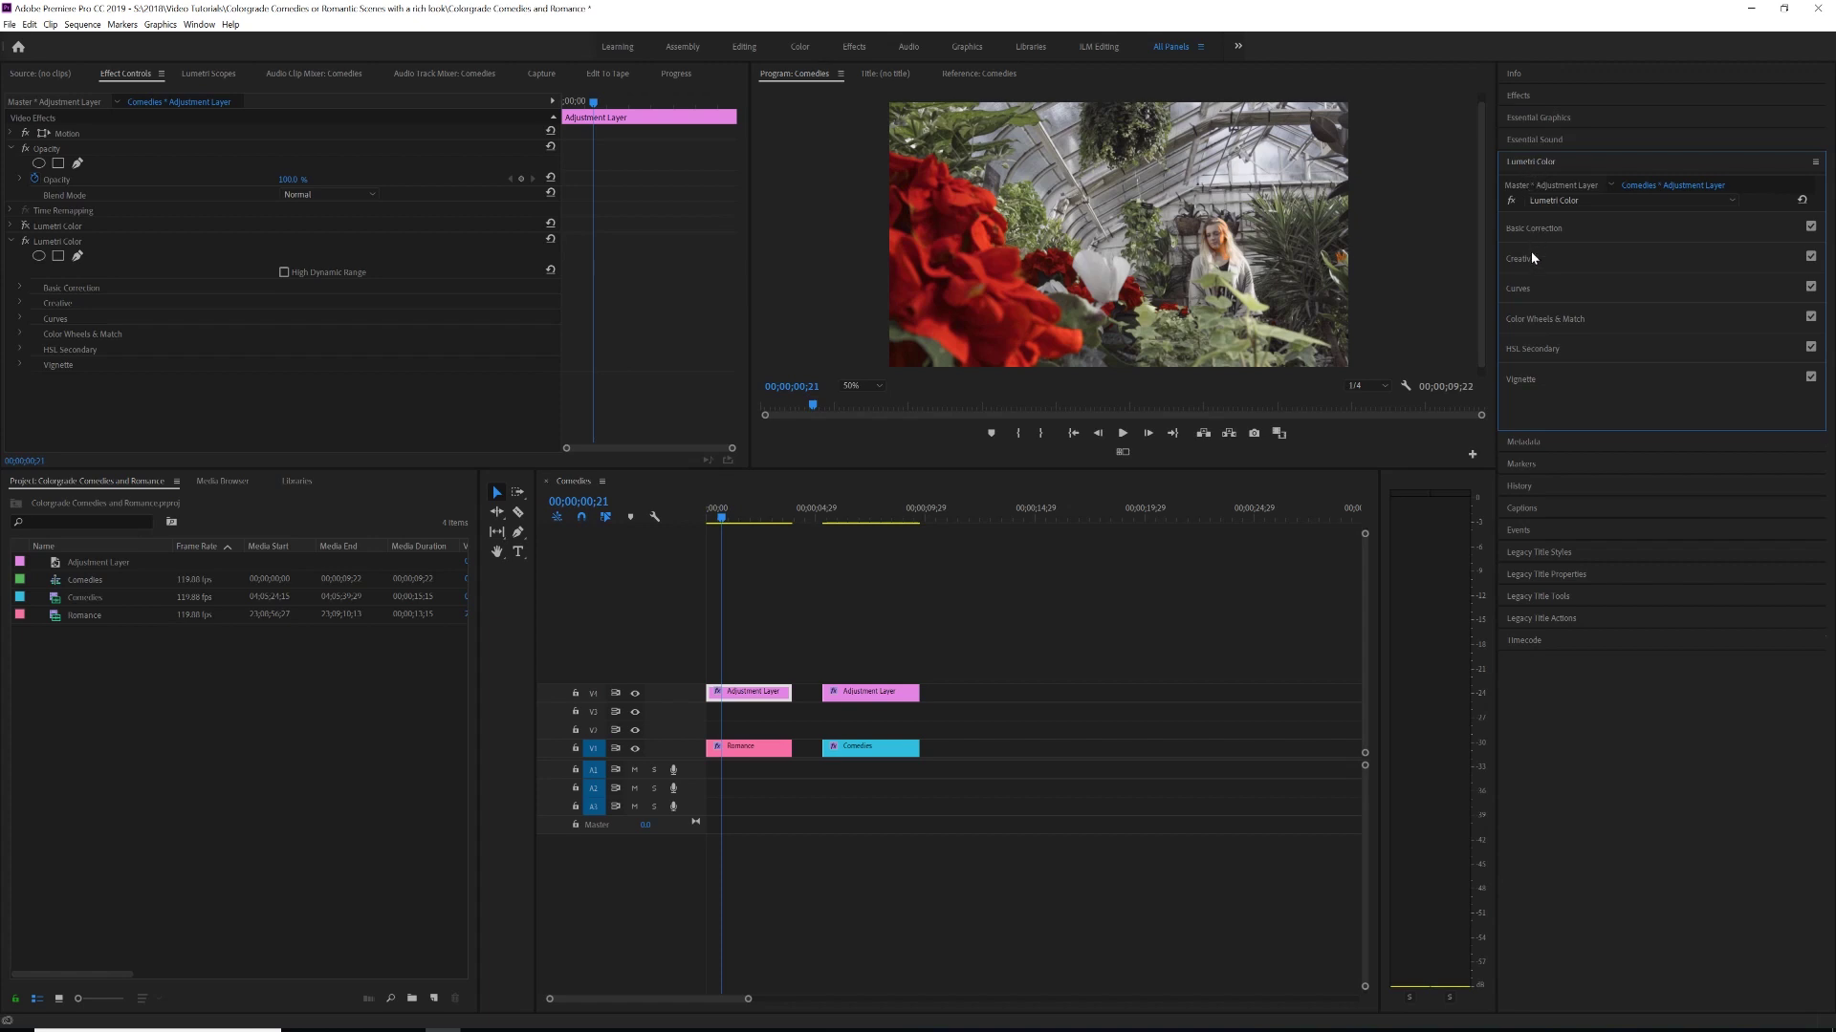
# Reopen HSL Secondary and start a pen mask outlining the red flowers from the frame's top-left.
pyautogui.click(1537, 348)
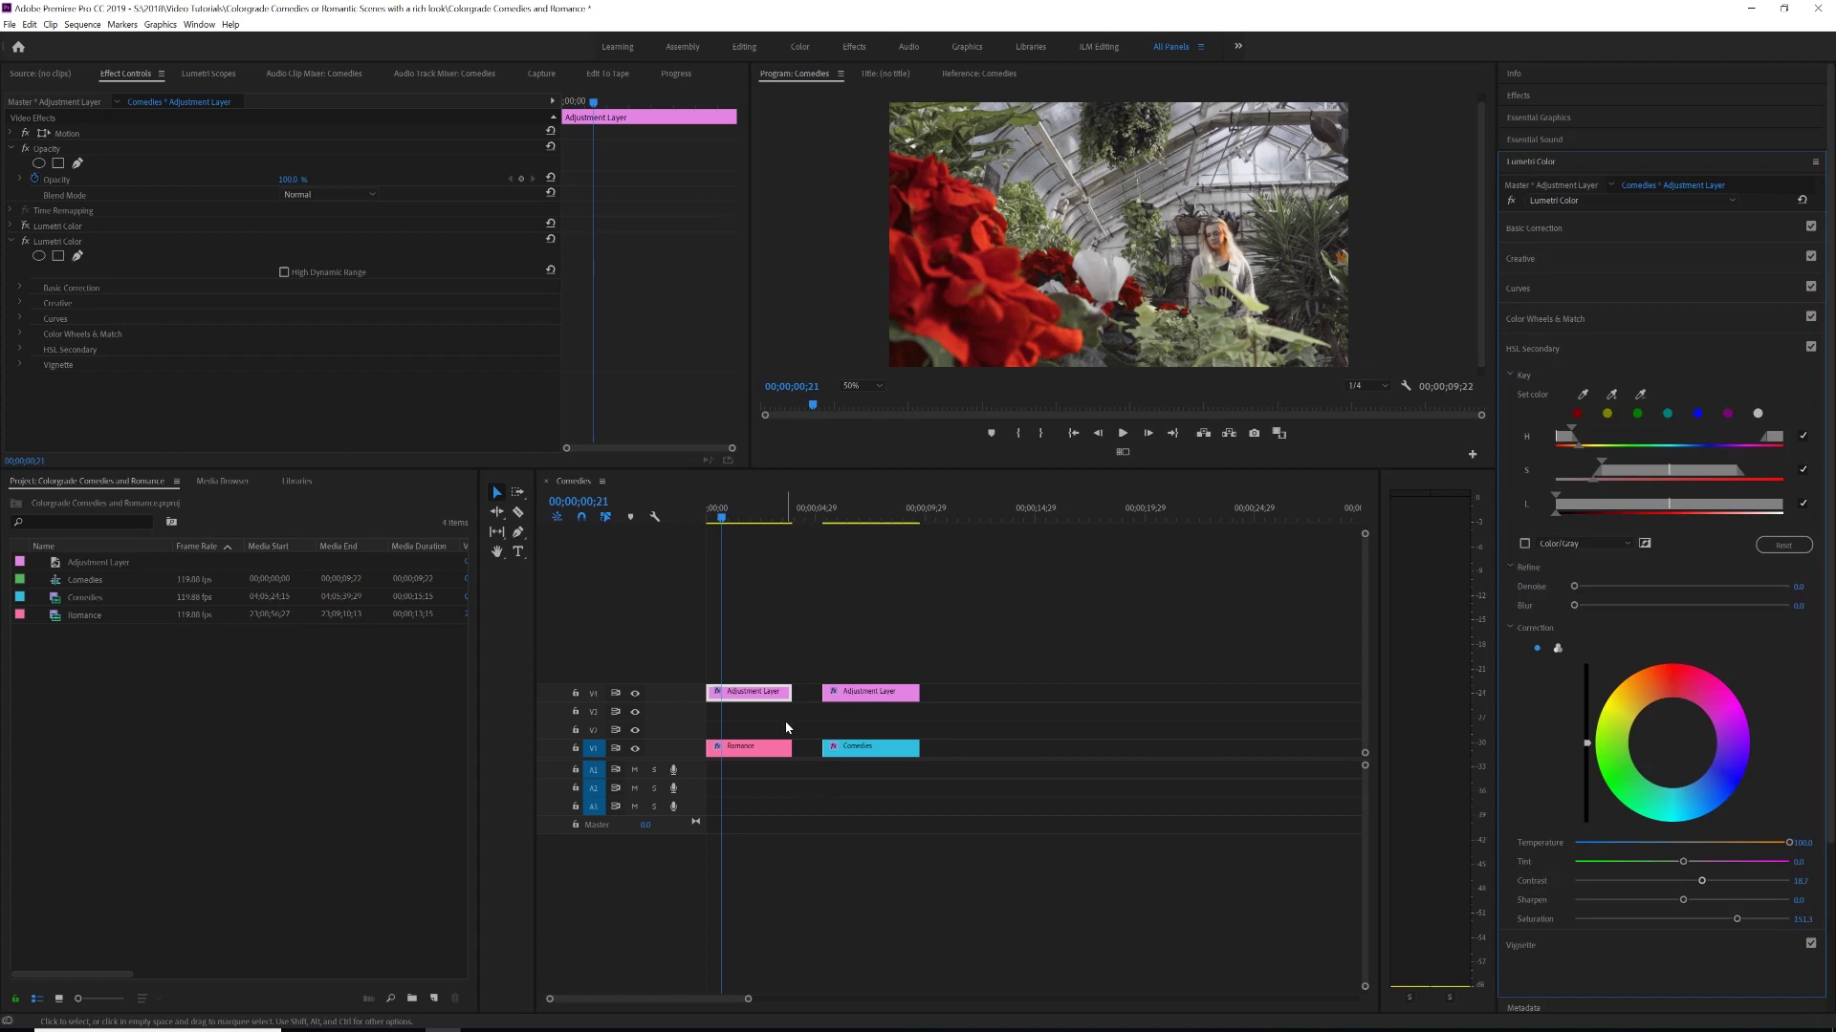
pyautogui.click(78, 163)
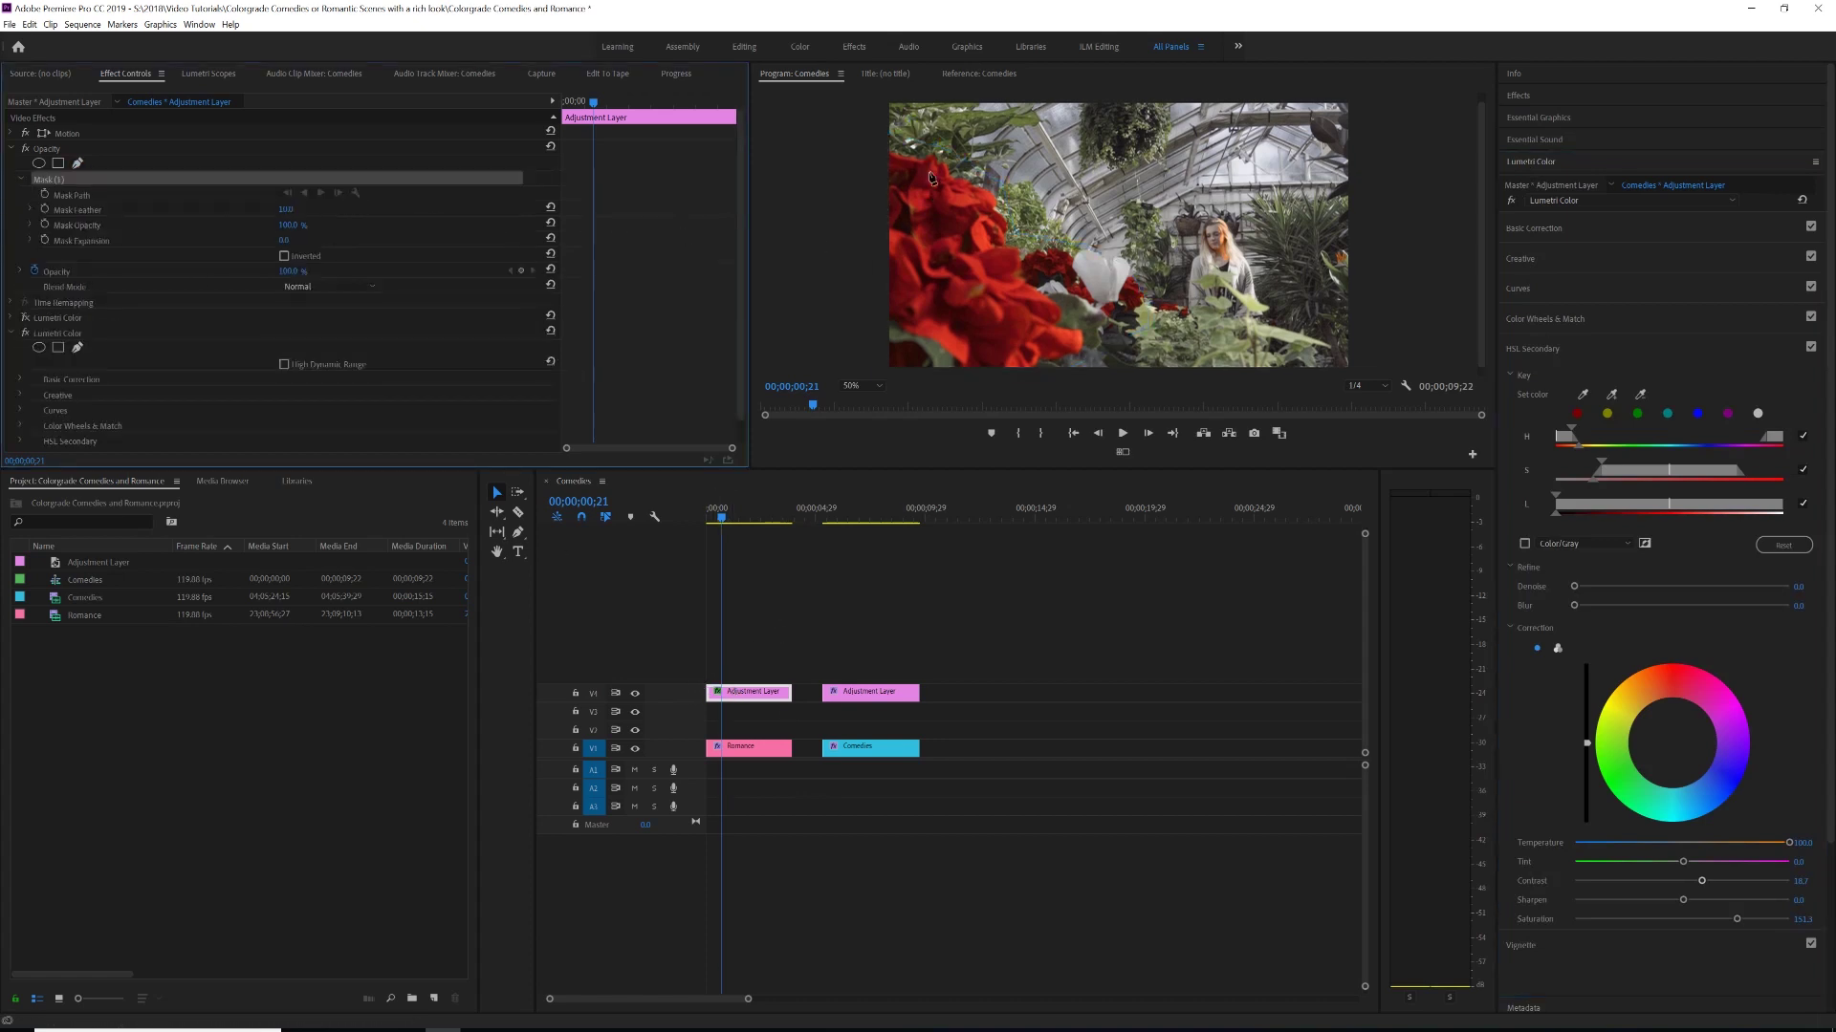
pyautogui.click(883, 140)
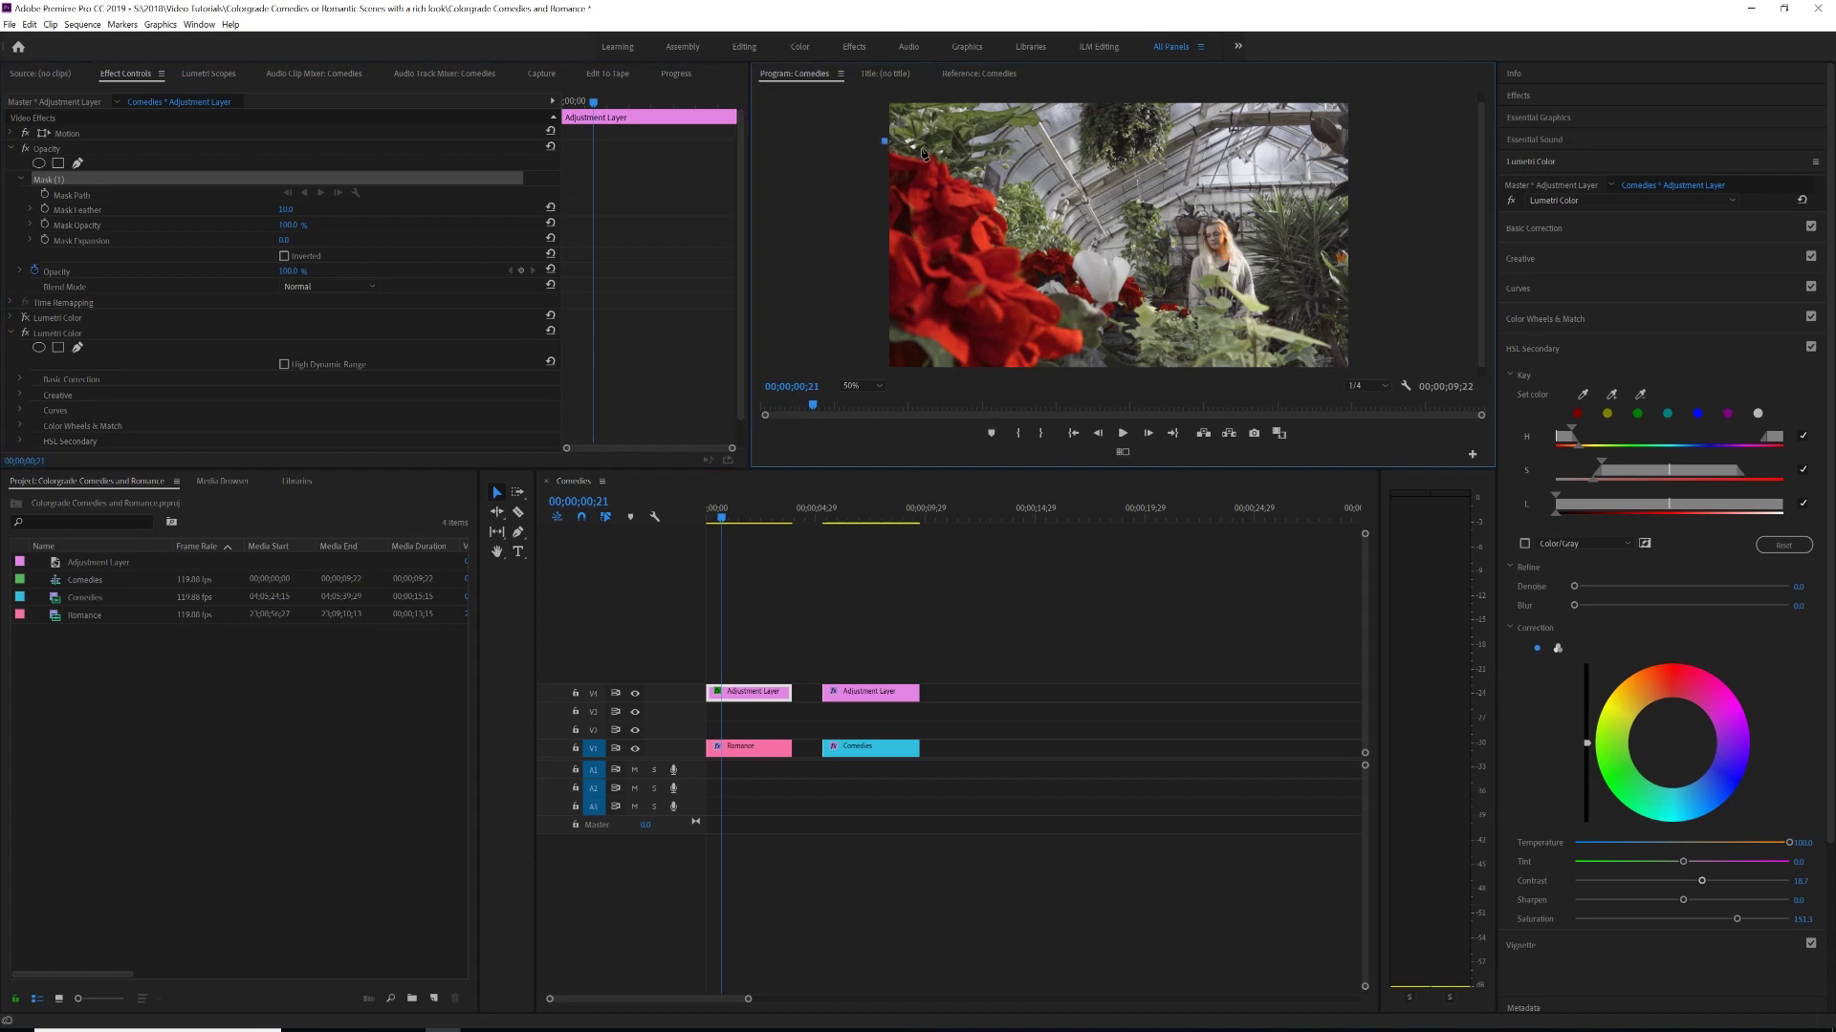
pyautogui.click(951, 156)
pyautogui.click(1000, 185)
pyautogui.click(1021, 235)
pyautogui.click(1079, 240)
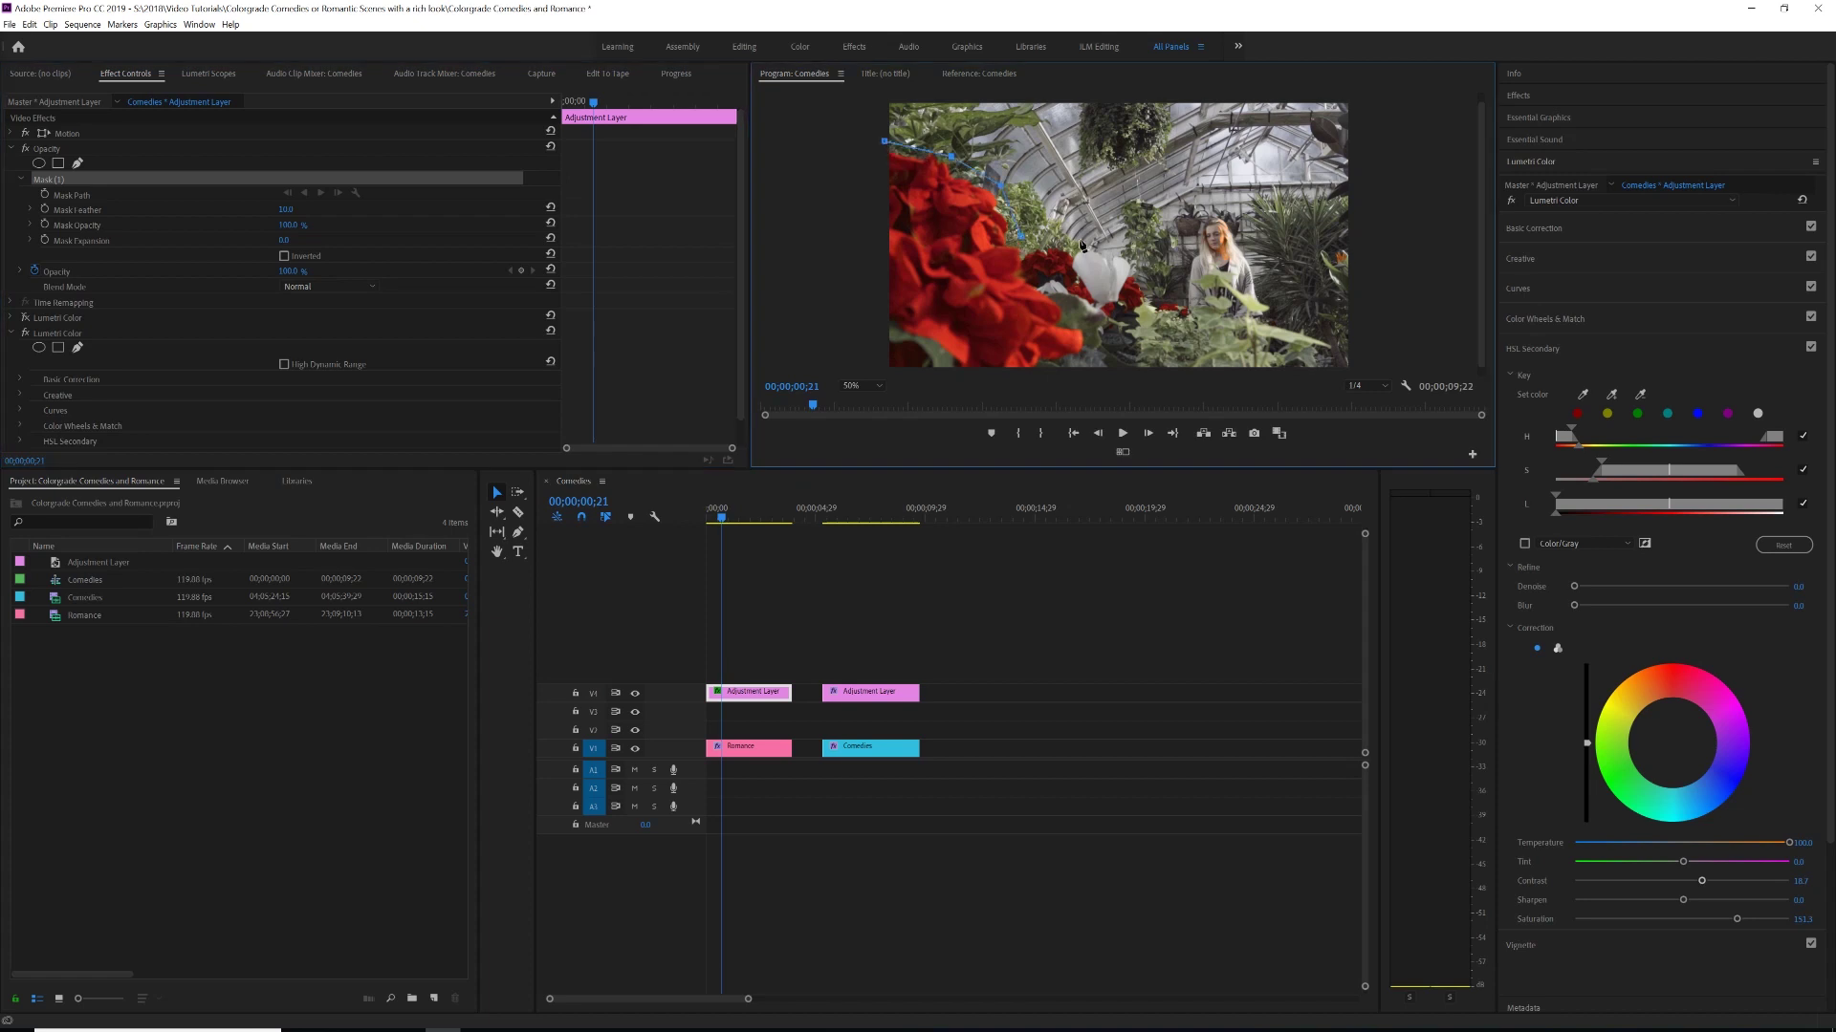
pyautogui.click(1136, 258)
pyautogui.click(1159, 293)
# Finish the mask along the frame's bottom, close it on its first point, and copy the layer upward.
pyautogui.click(1194, 308)
pyautogui.click(1191, 329)
pyautogui.click(1093, 353)
pyautogui.click(1033, 375)
pyautogui.click(883, 372)
pyautogui.click(883, 141)
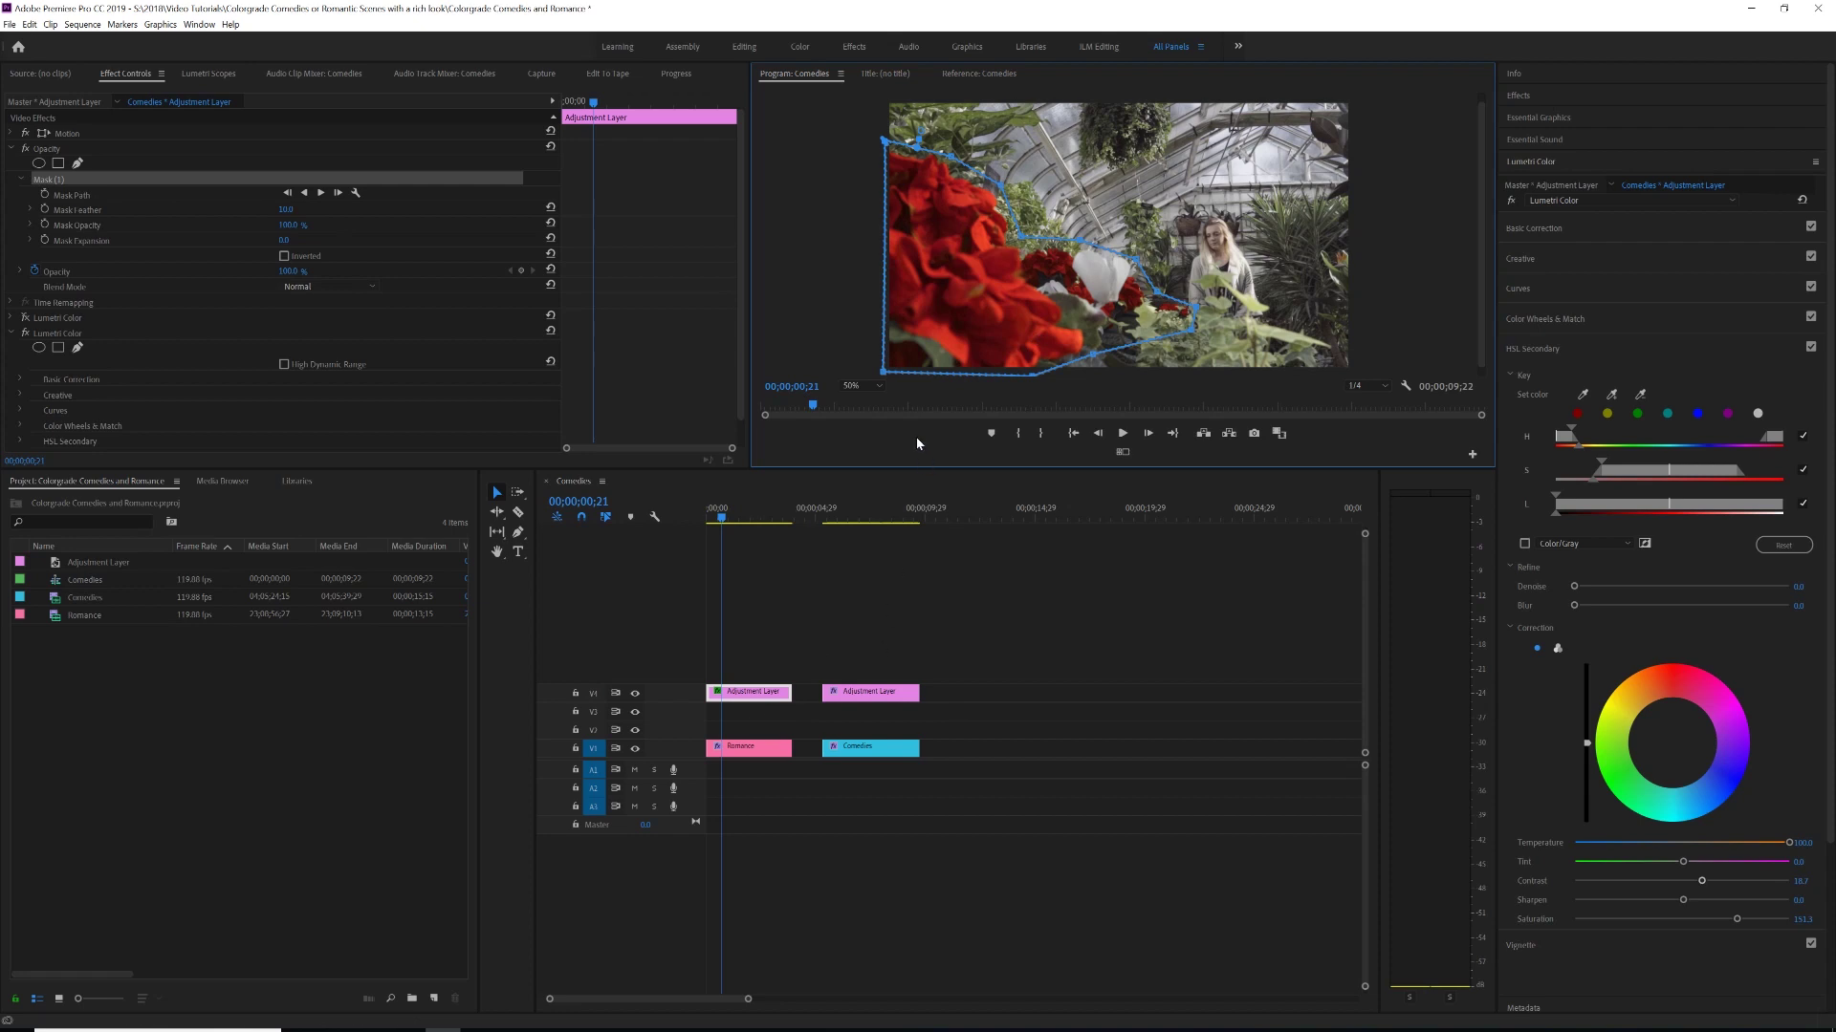
pyautogui.moveTo(760, 705); pyautogui.dragTo(754, 684)
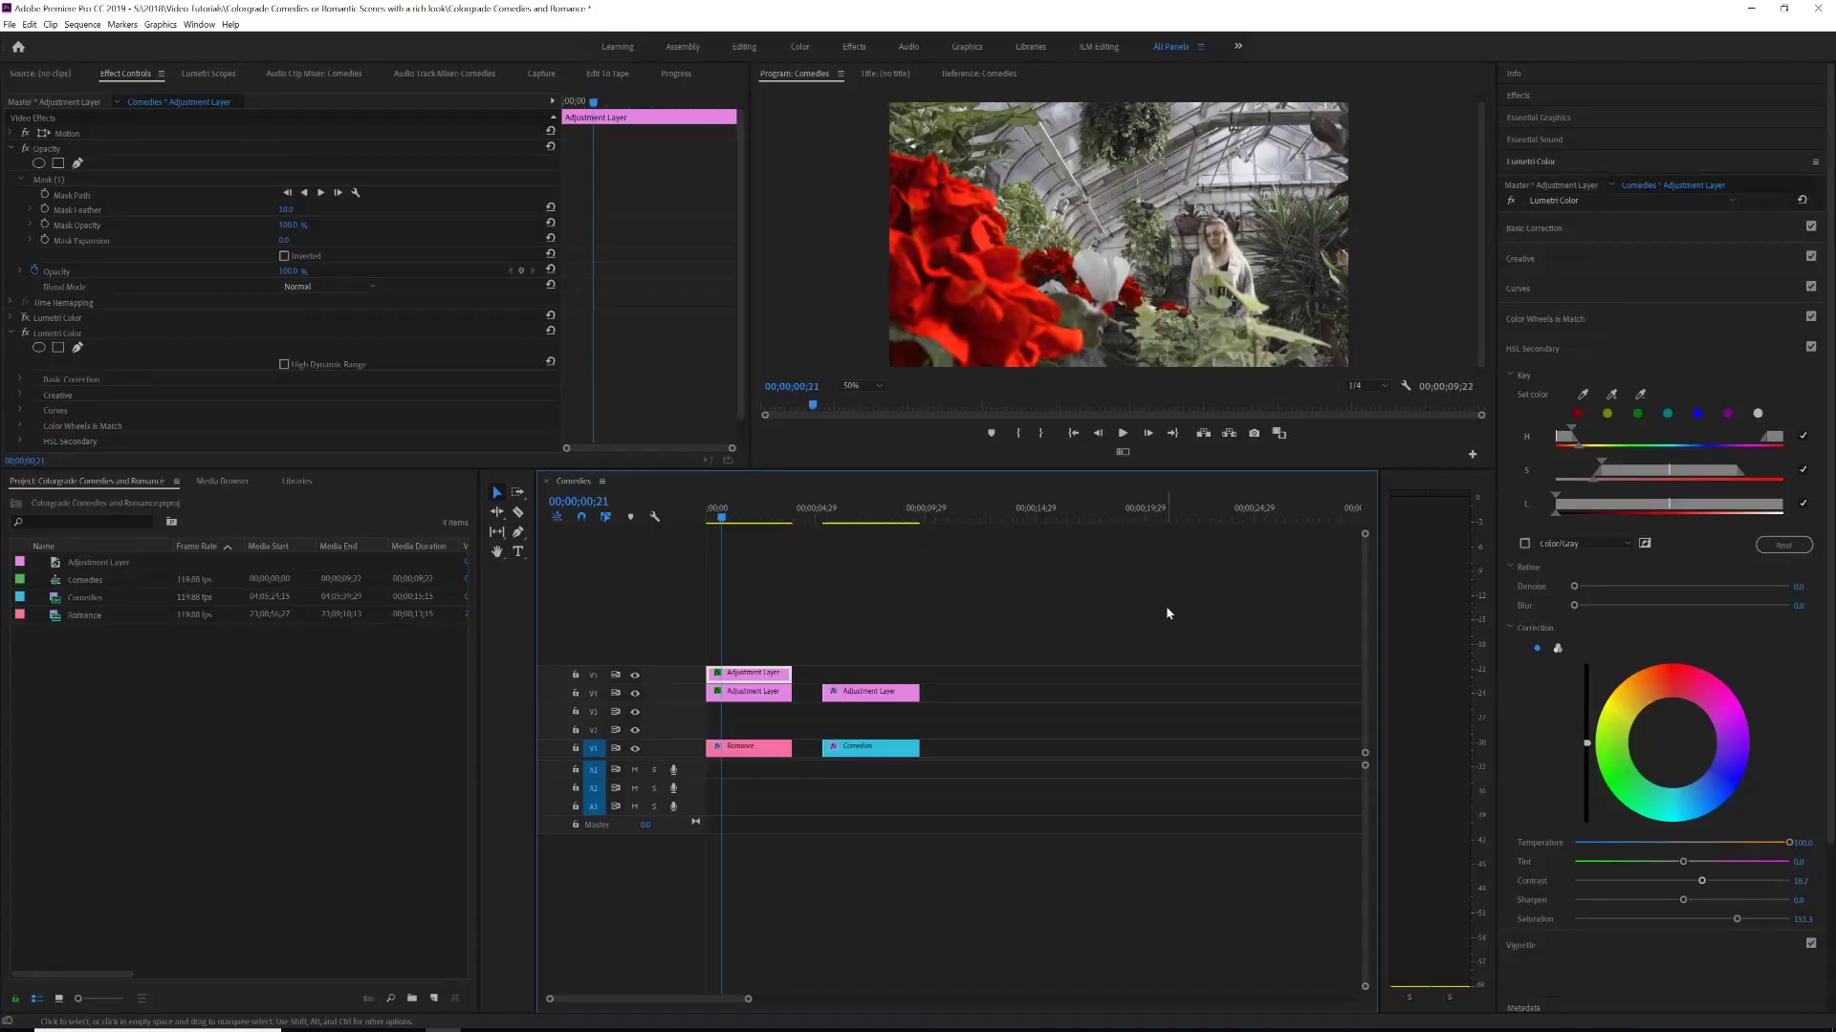
# Jump the playhead to the night dancer frame in the Comedies clip.
pyautogui.click(837, 517)
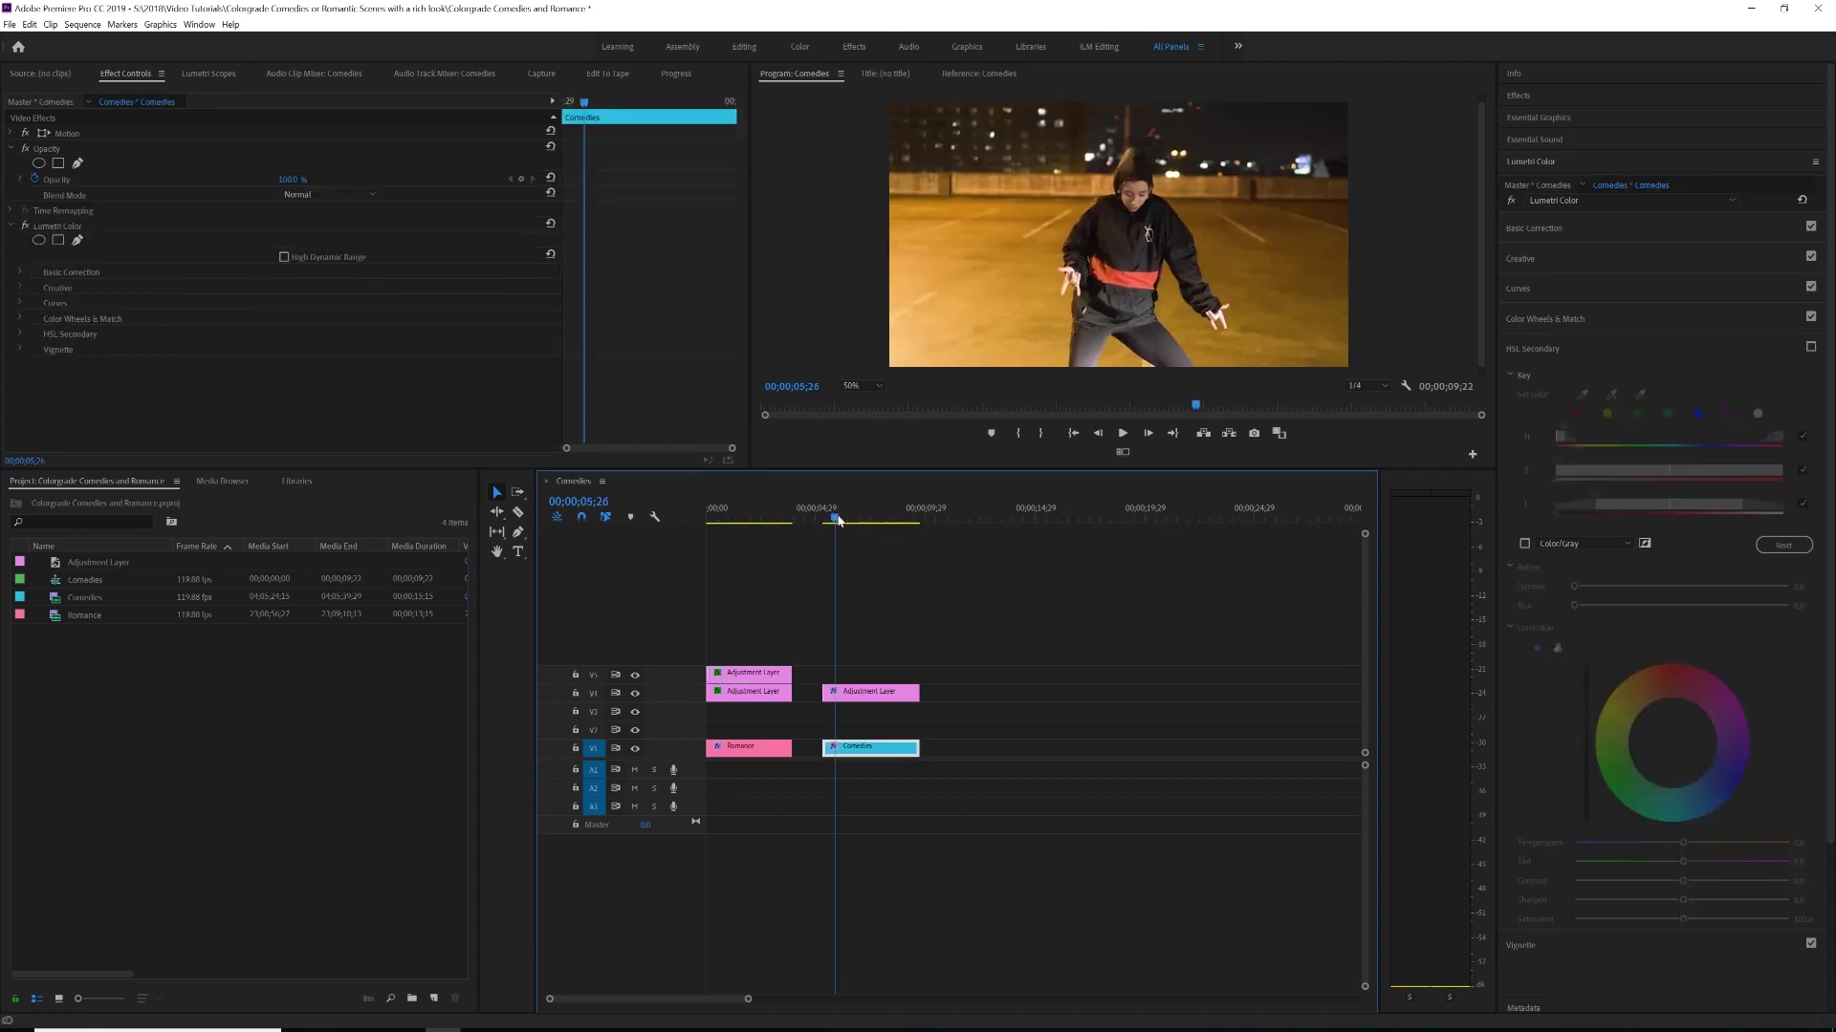
# Scrub to the dancer frame near 00;00;06;07, select its adjustment layer, and key the reds over grey.
pyautogui.click(836, 521)
pyautogui.moveTo(836, 521); pyautogui.dragTo(845, 524)
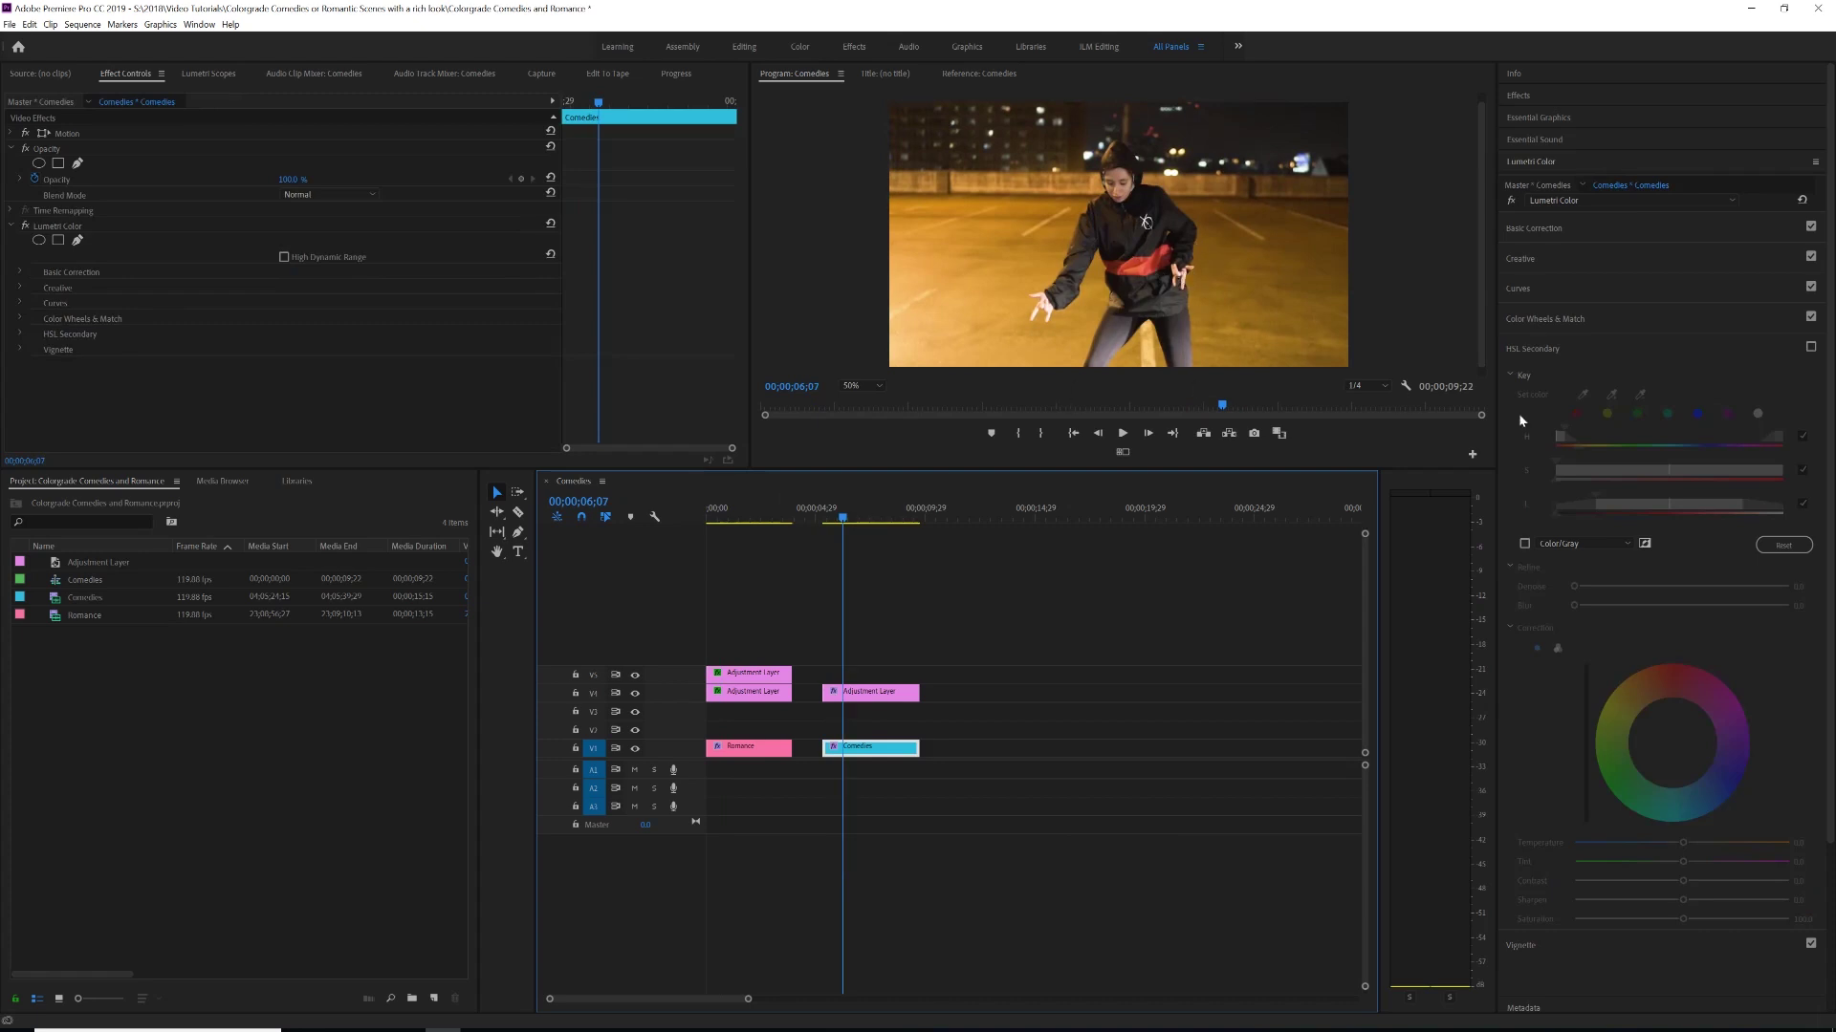
pyautogui.click(870, 692)
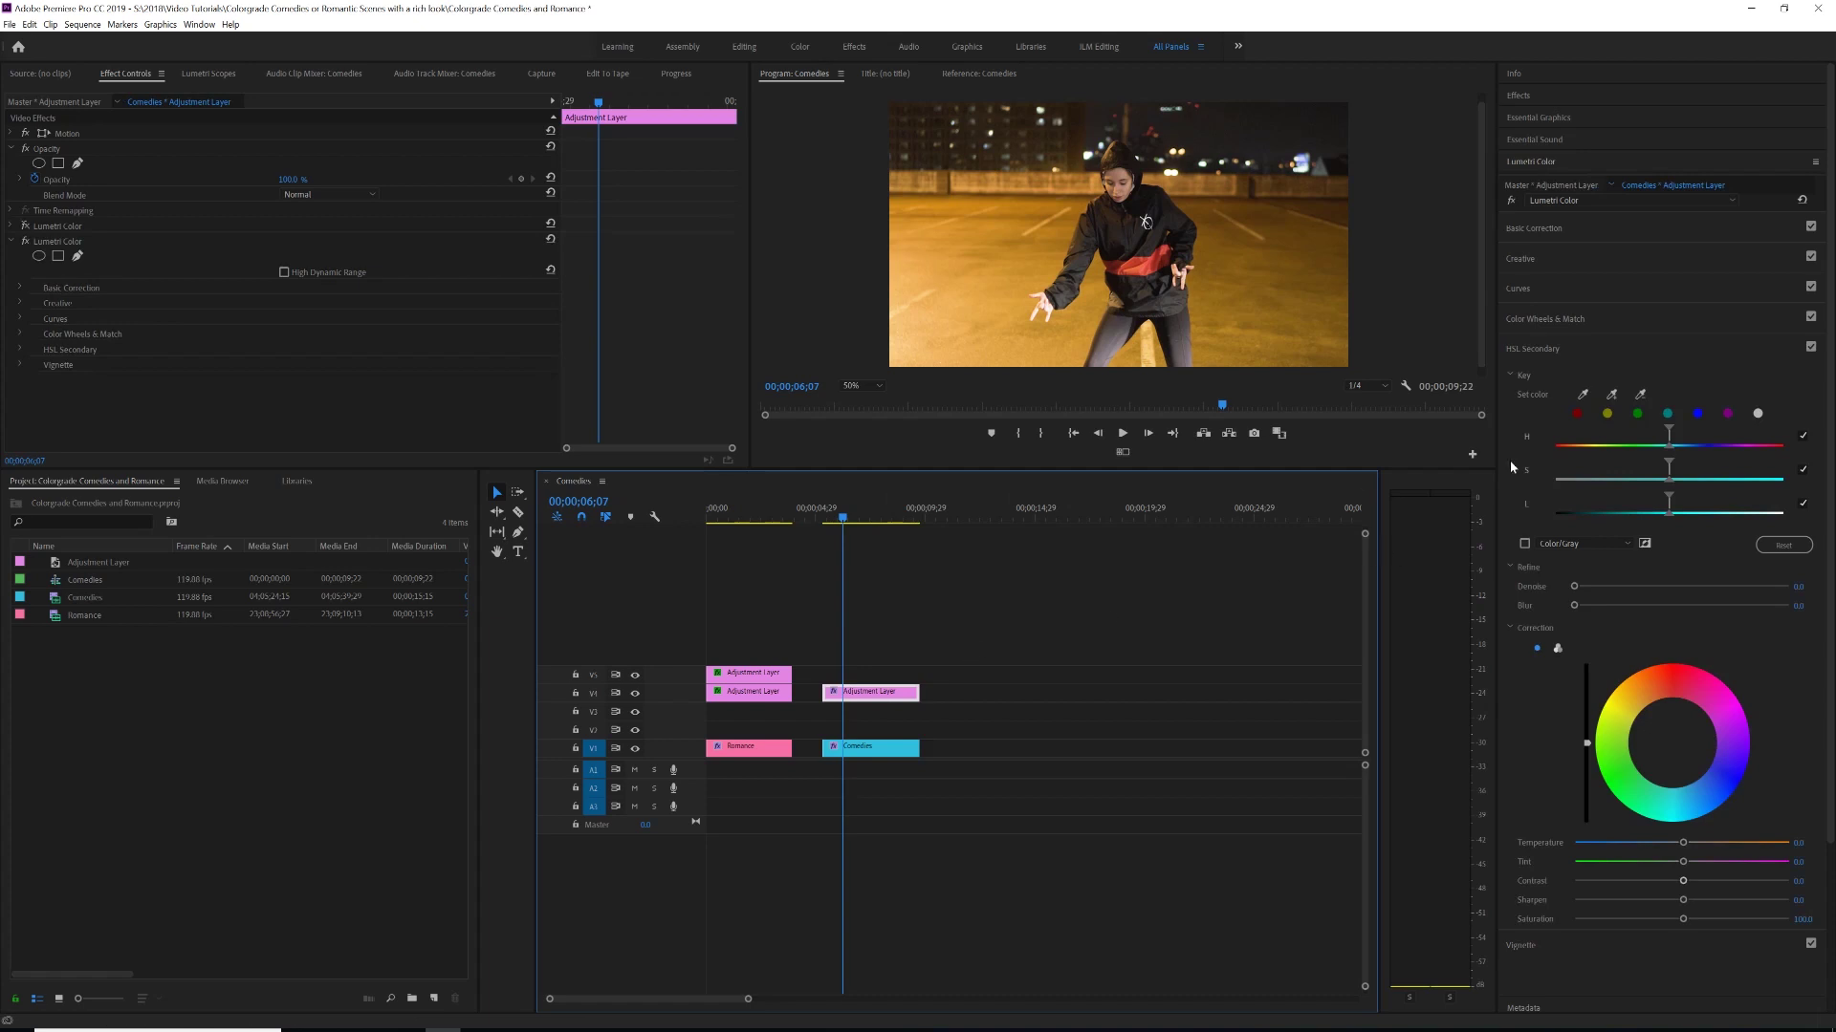
pyautogui.click(1577, 414)
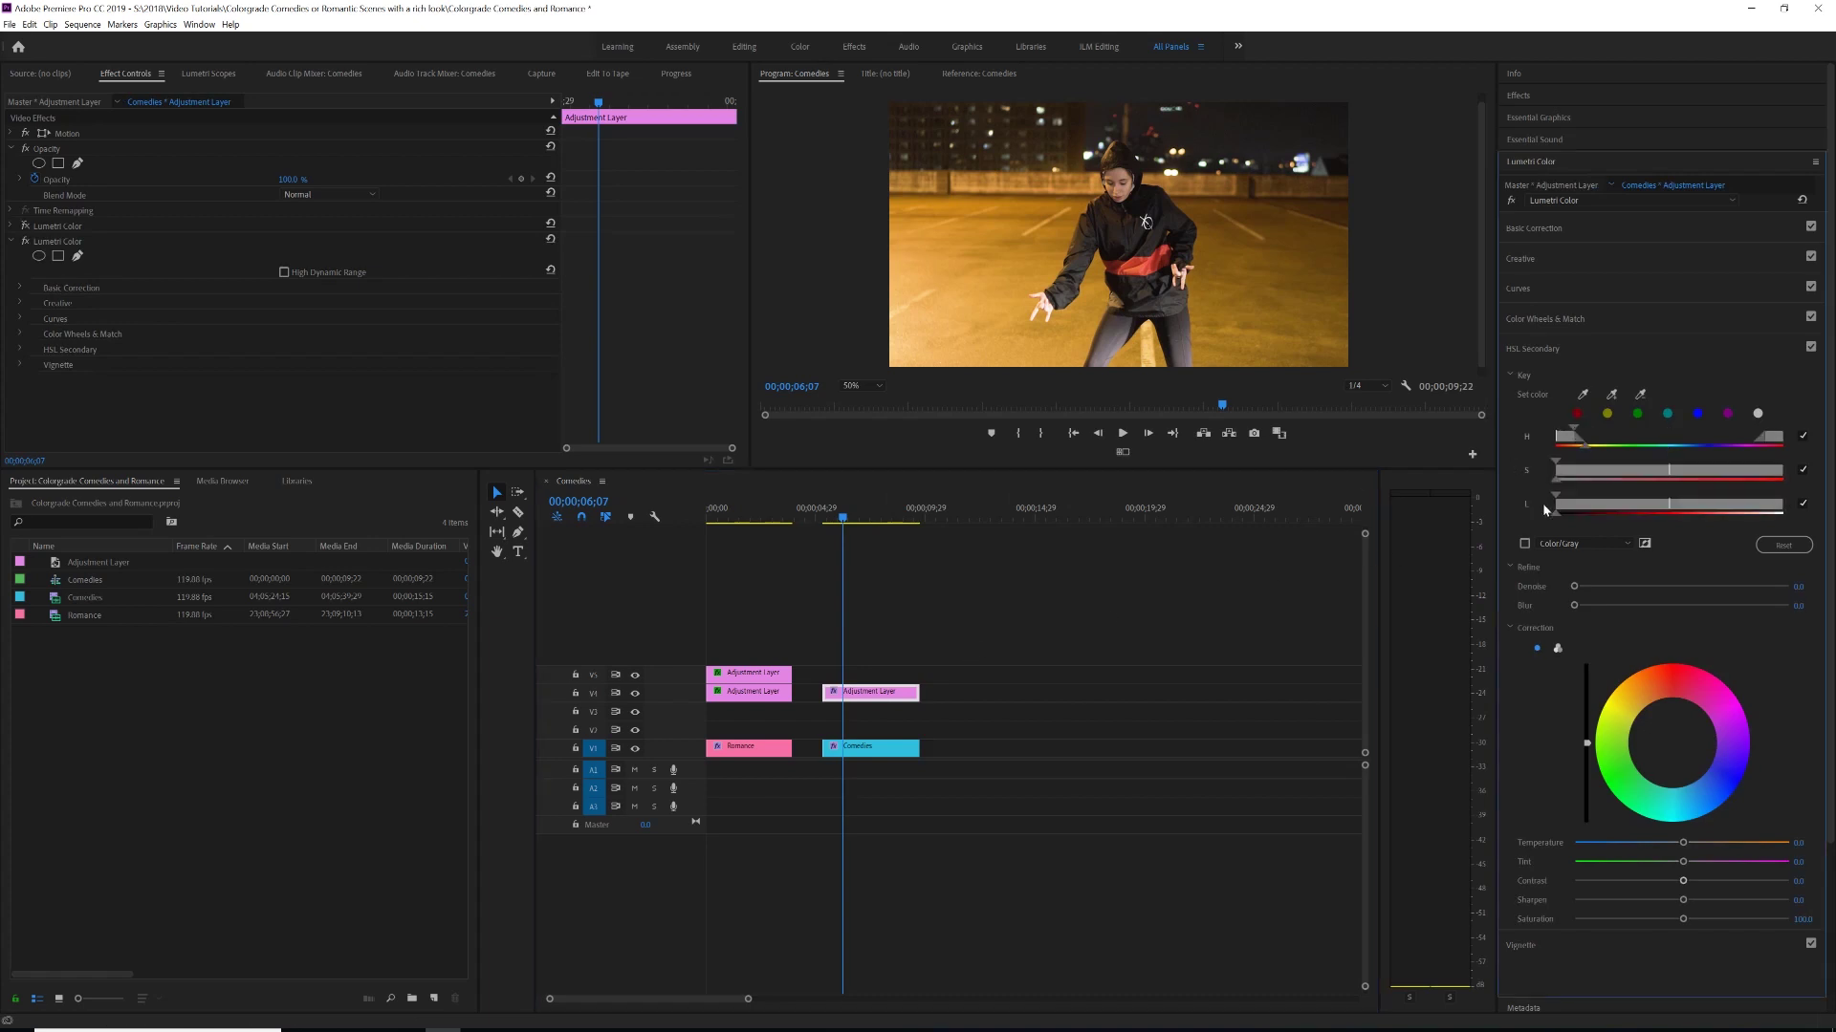
pyautogui.click(1524, 543)
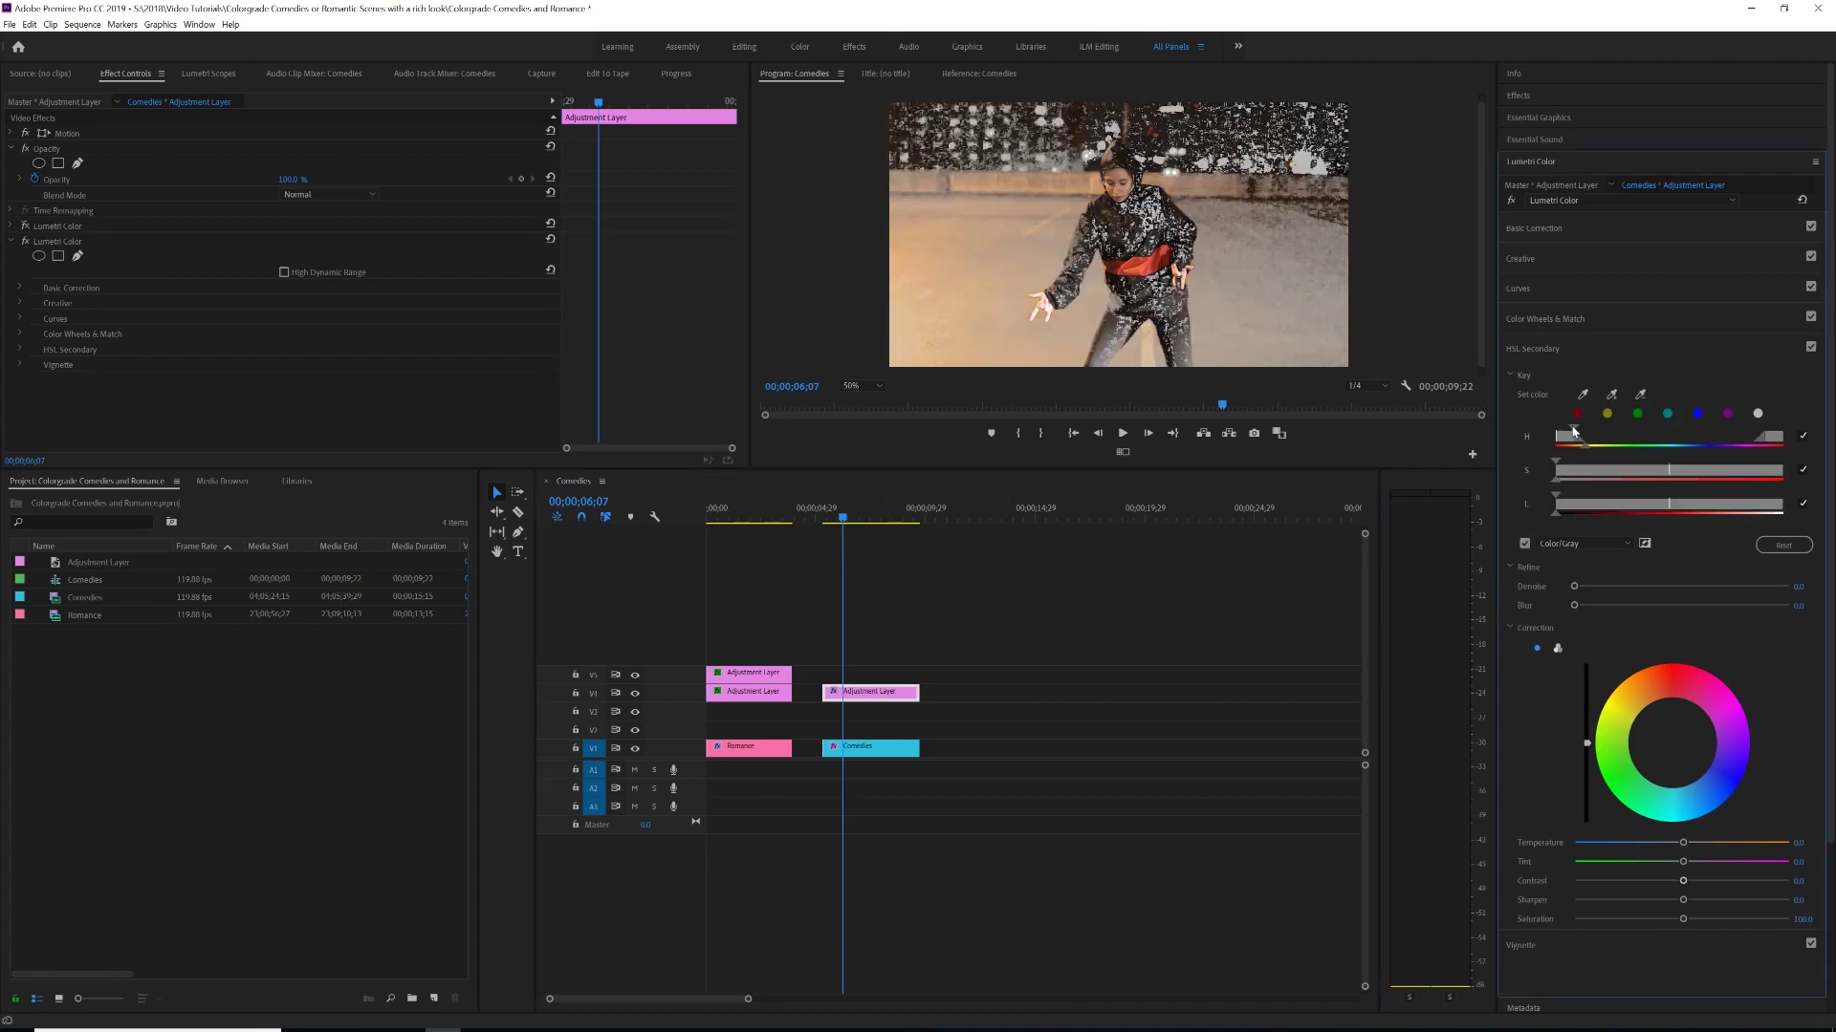
# Tighten the key's hue and saturation ranges to isolate the red jacket stripe.
pyautogui.moveTo(1573, 432); pyautogui.dragTo(1581, 512)
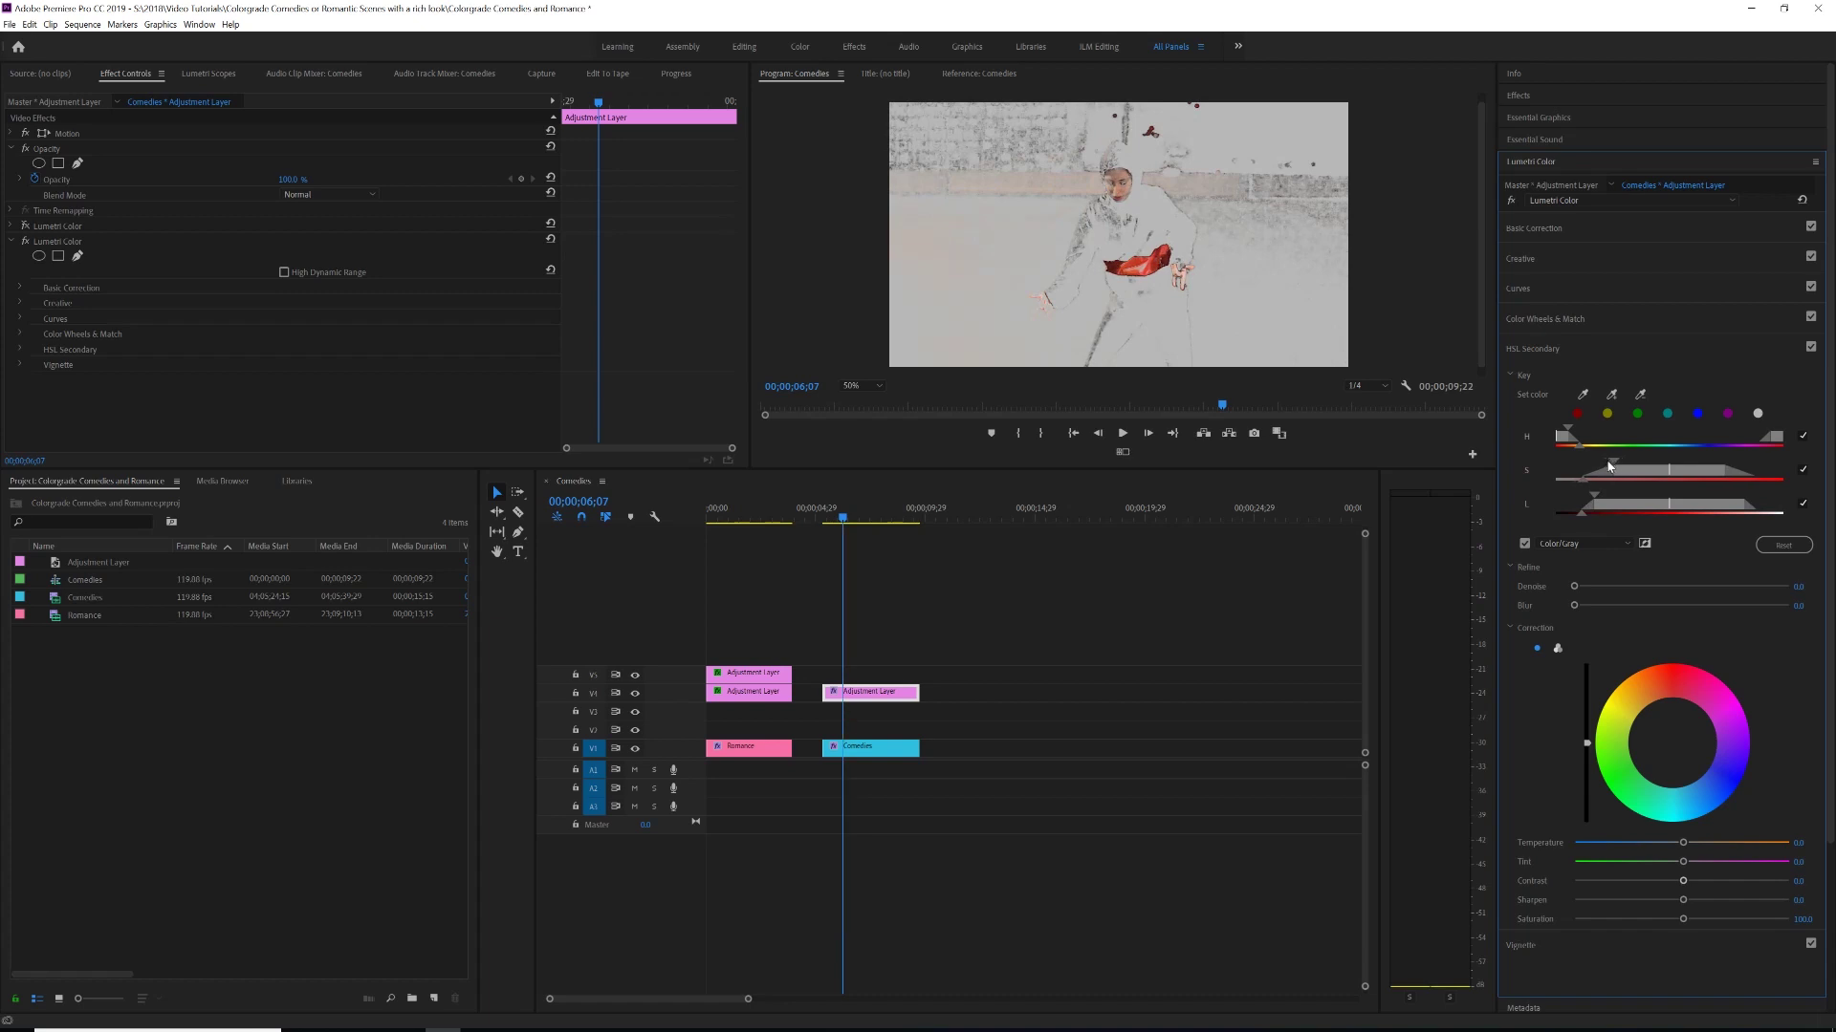
pyautogui.moveTo(1572, 440)
pyautogui.mouseDown()
pyautogui.moveTo(1559, 449)
pyautogui.moveTo(1578, 444)
pyautogui.mouseUp()
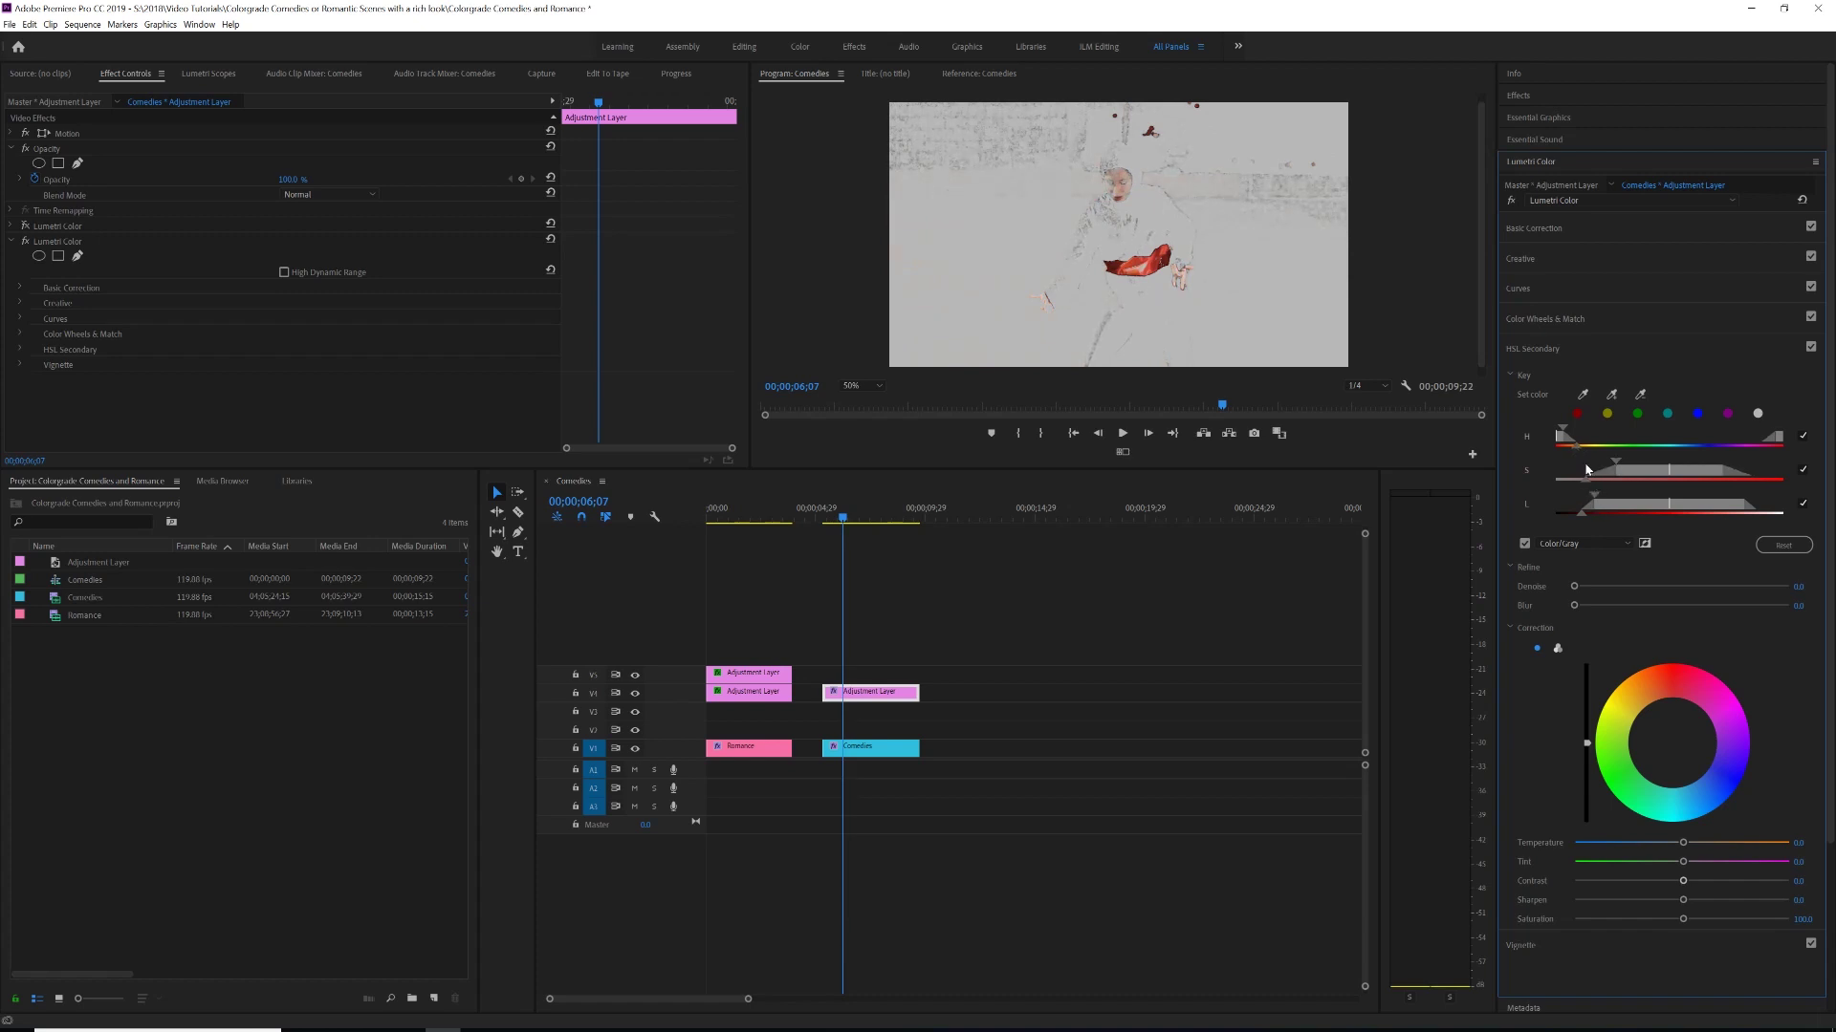
pyautogui.moveTo(1617, 463); pyautogui.dragTo(1599, 465)
# Set the keyed reds' saturation to 126.7 and pull down two lower RGB curve points.
pyautogui.click(1526, 543)
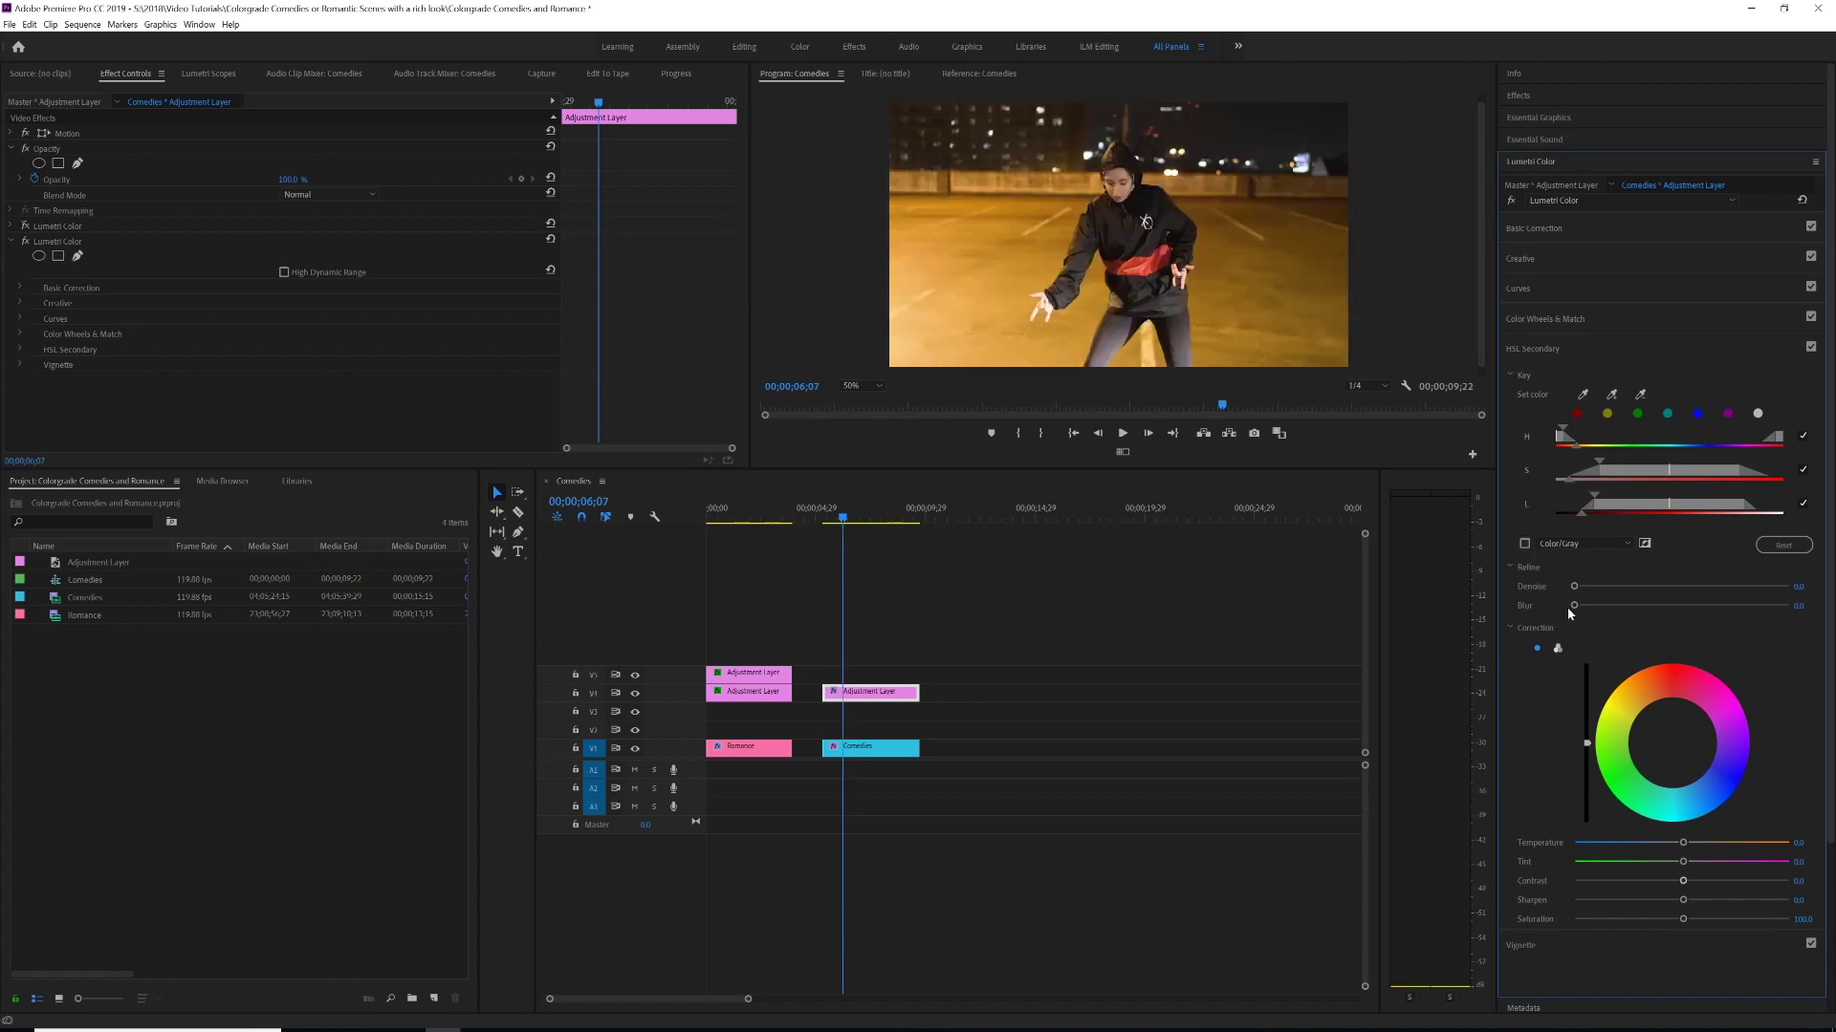
pyautogui.moveTo(1683, 918); pyautogui.dragTo(1712, 919)
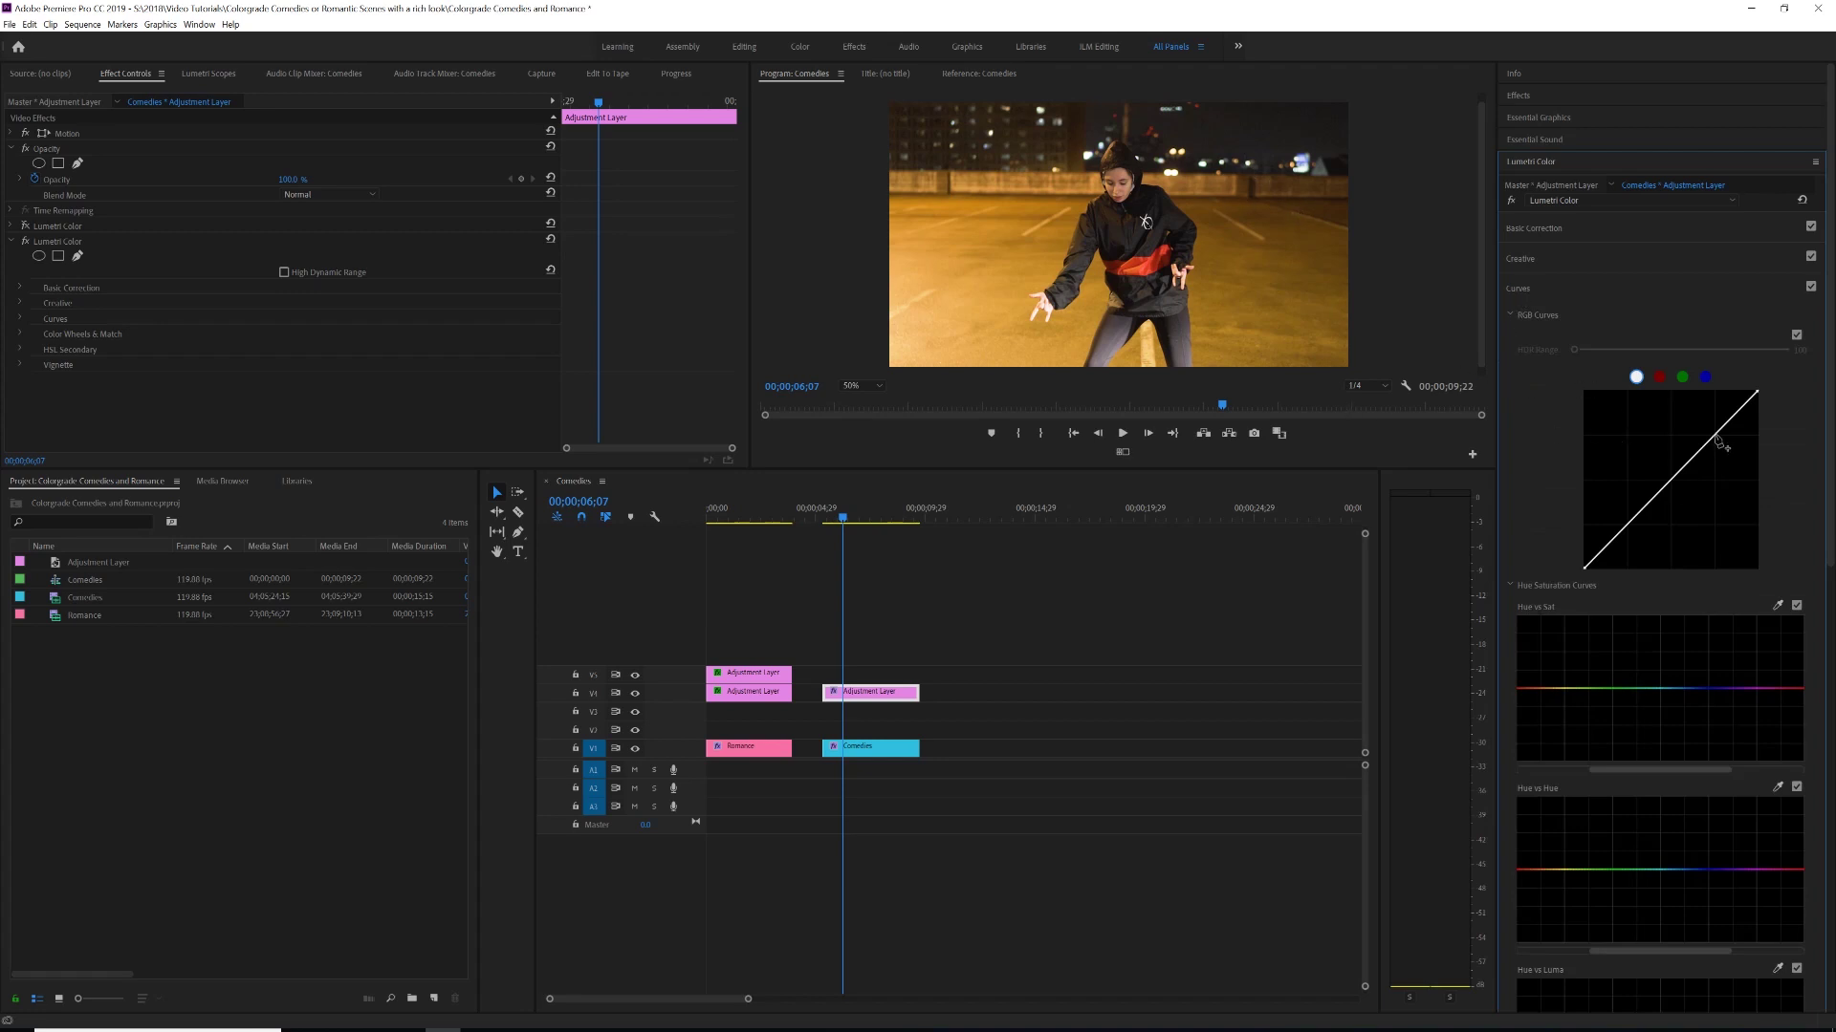
pyautogui.click(1715, 436)
pyautogui.click(1670, 479)
pyautogui.moveTo(1628, 523); pyautogui.dragTo(1629, 526)
pyautogui.moveTo(1673, 484); pyautogui.dragTo(1674, 488)
pyautogui.moveTo(1631, 528); pyautogui.dragTo(1632, 530)
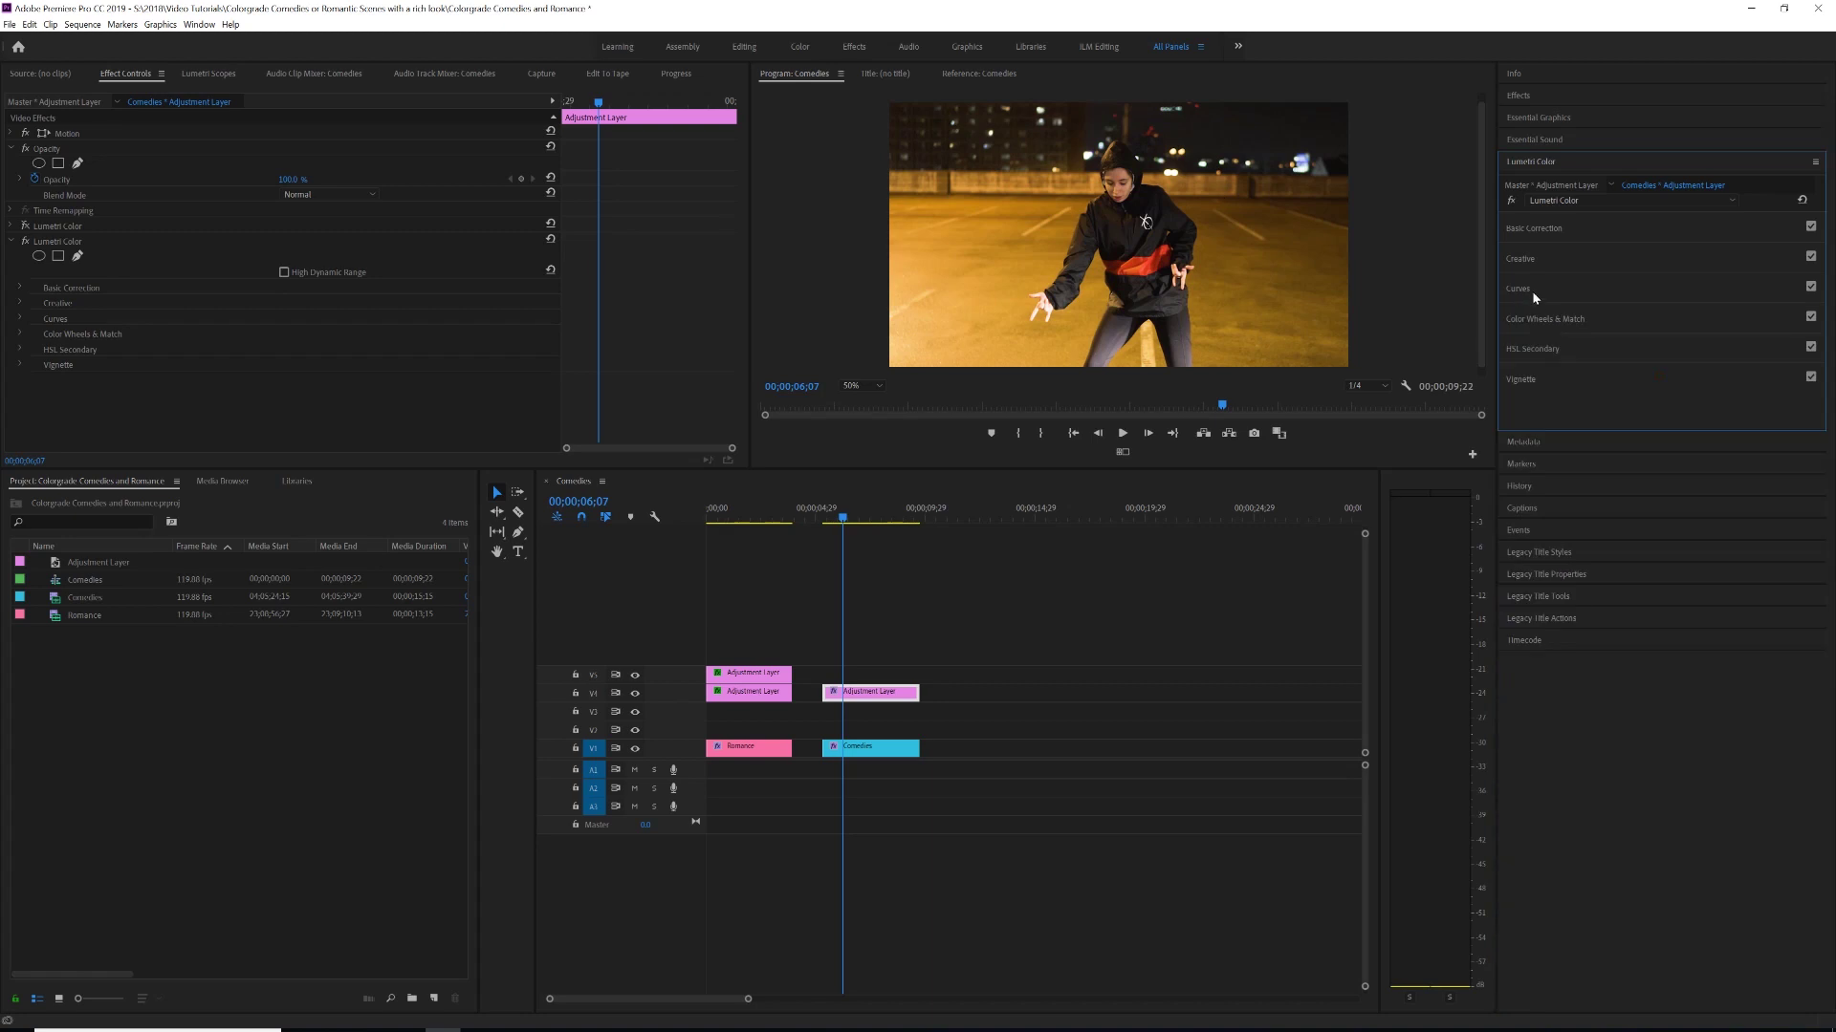
# Tint the dancer shot's shadows with the Shadows wheel, then compare with Color Wheels & Match off and on.
pyautogui.click(1536, 321)
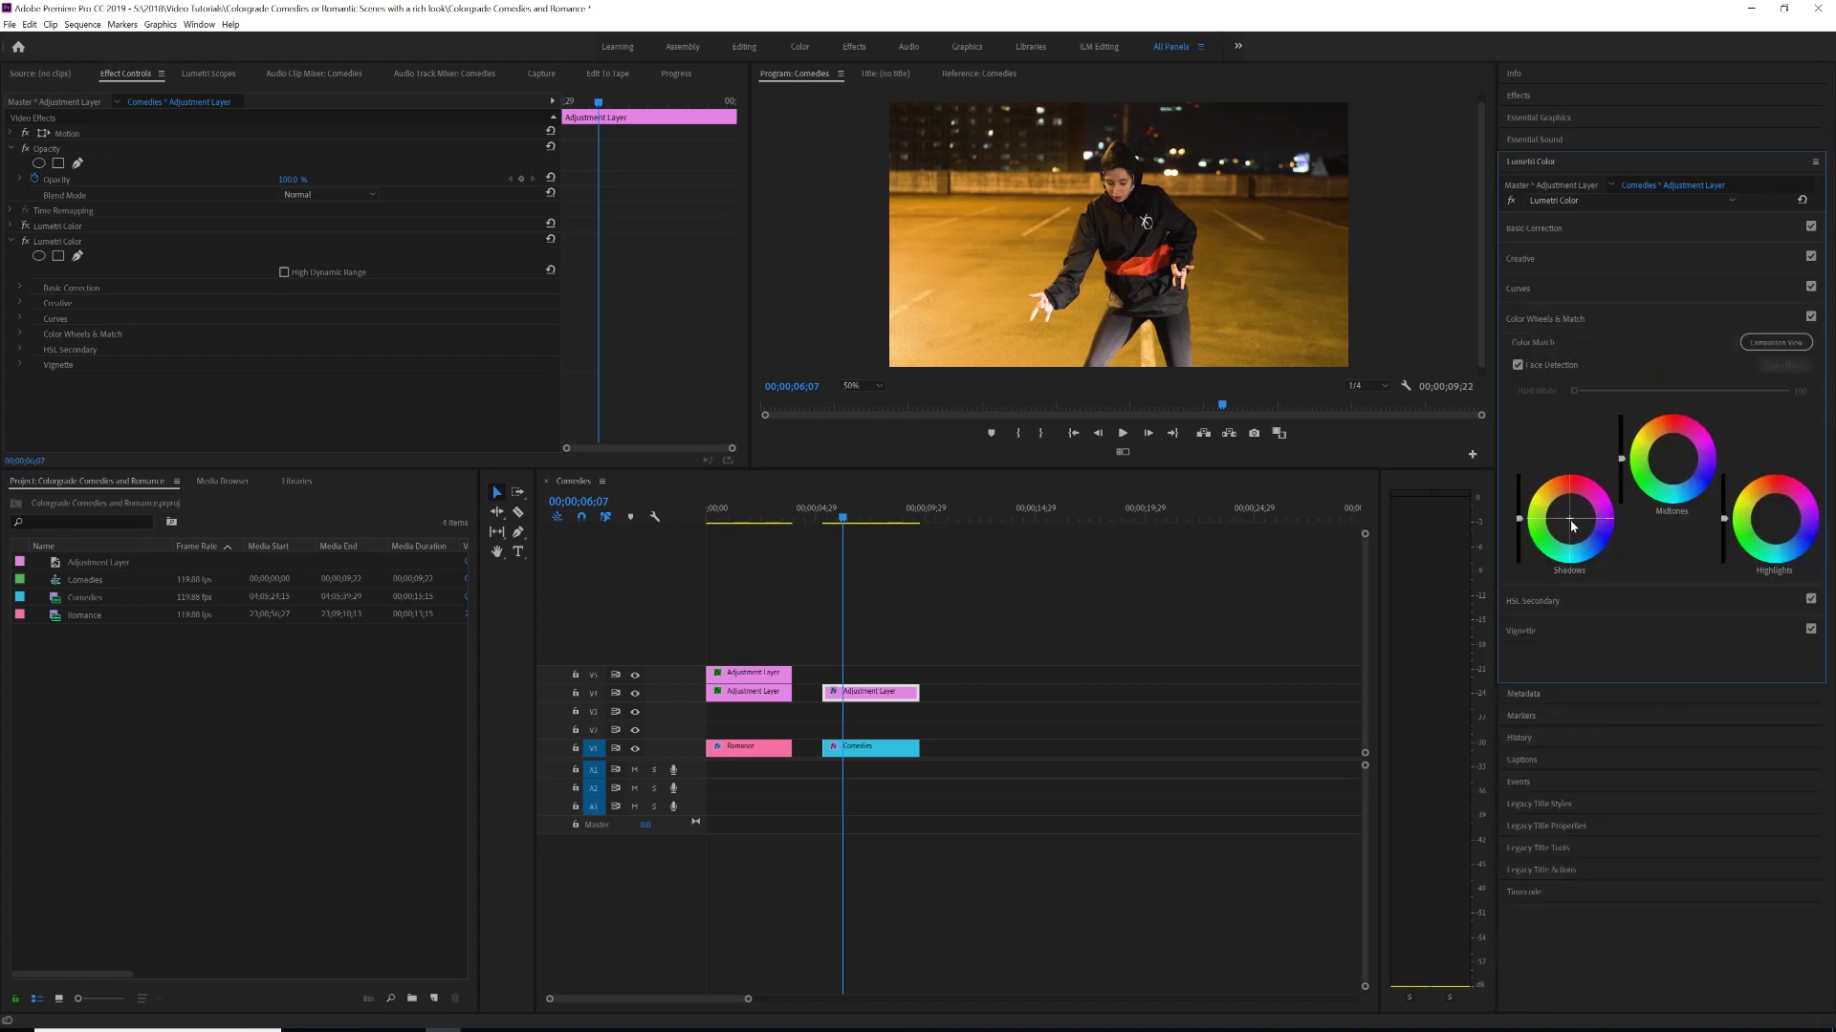
pyautogui.moveTo(1572, 526); pyautogui.dragTo(1568, 519)
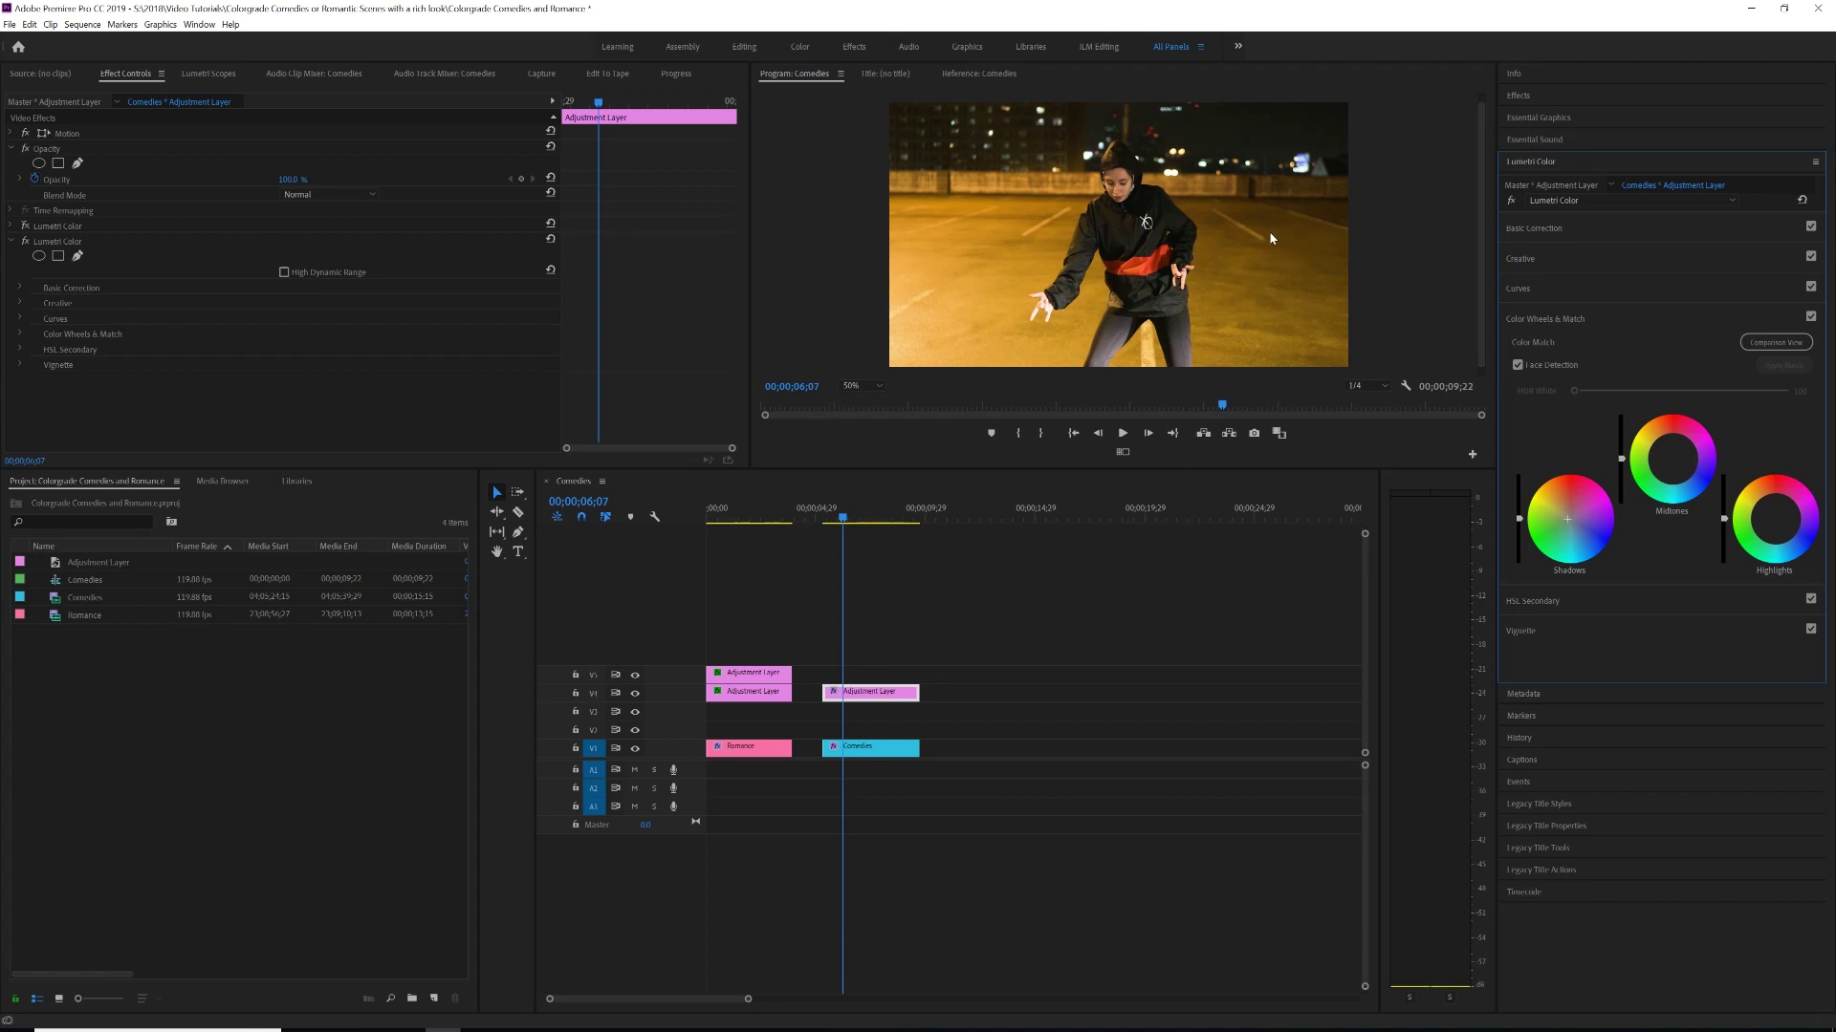
pyautogui.click(1810, 317)
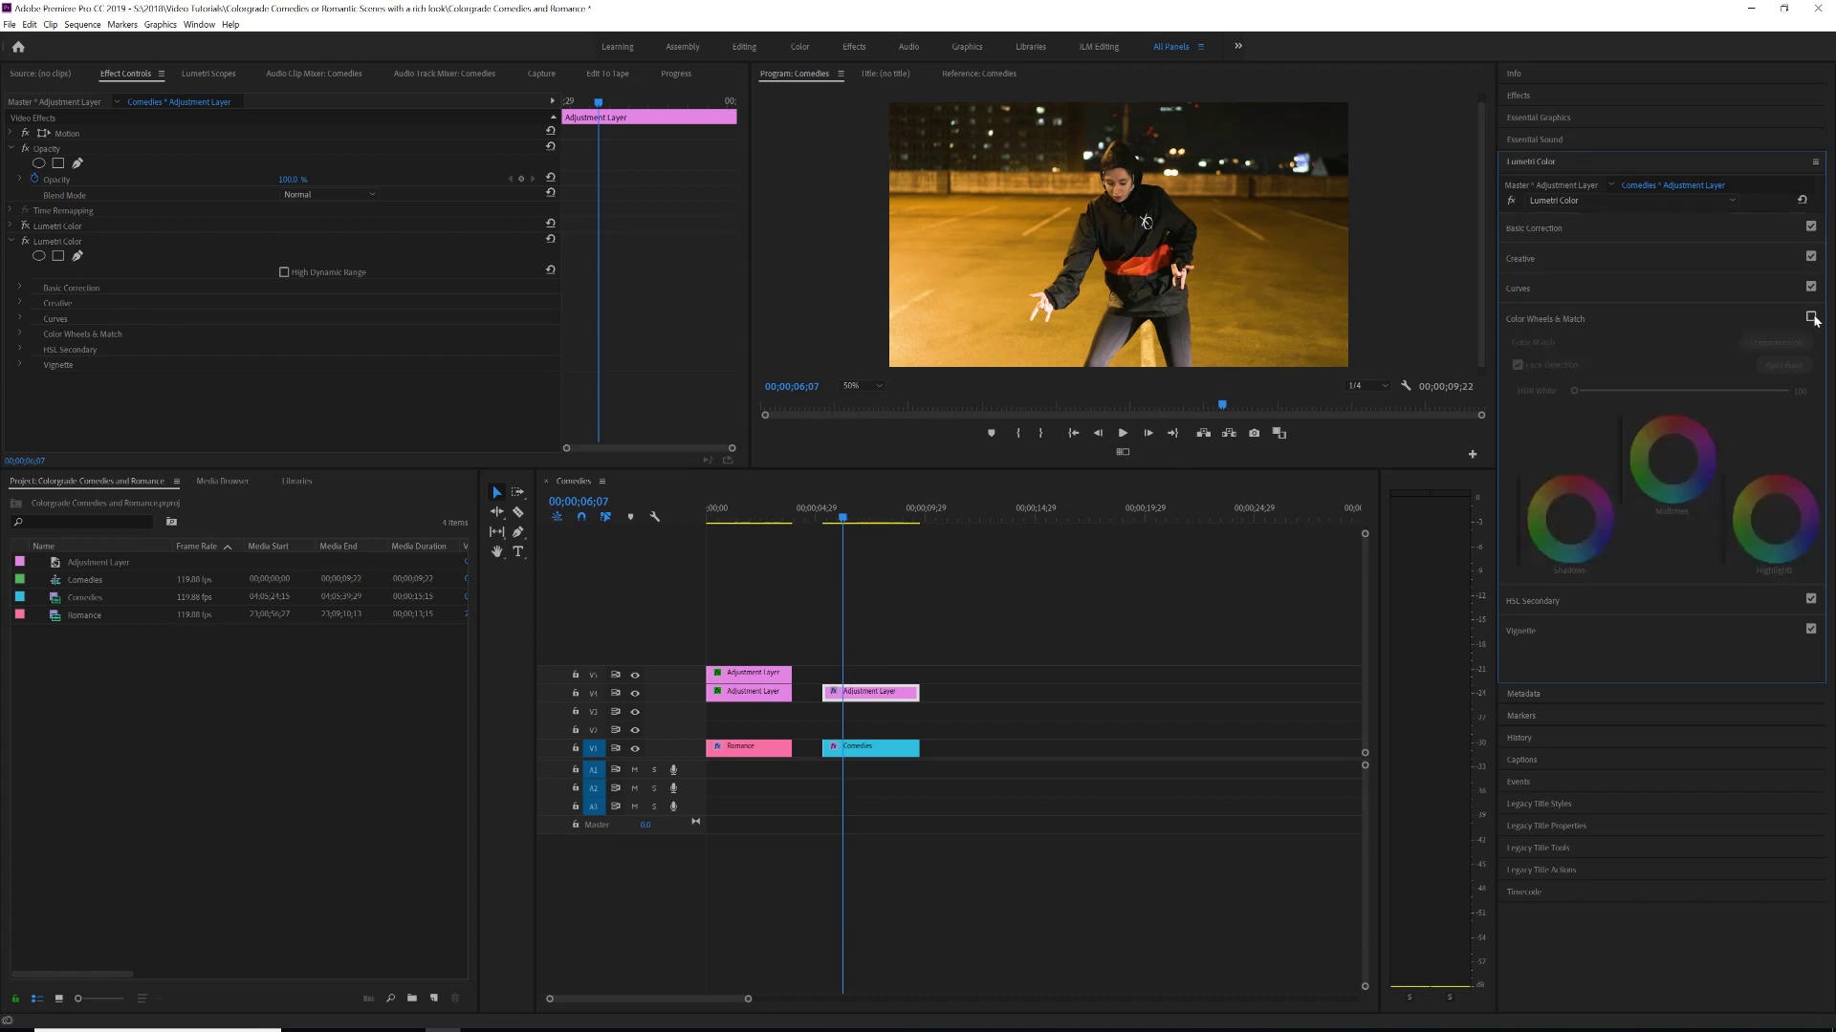
pyautogui.click(1811, 316)
pyautogui.click(1811, 316)
pyautogui.click(1811, 316)
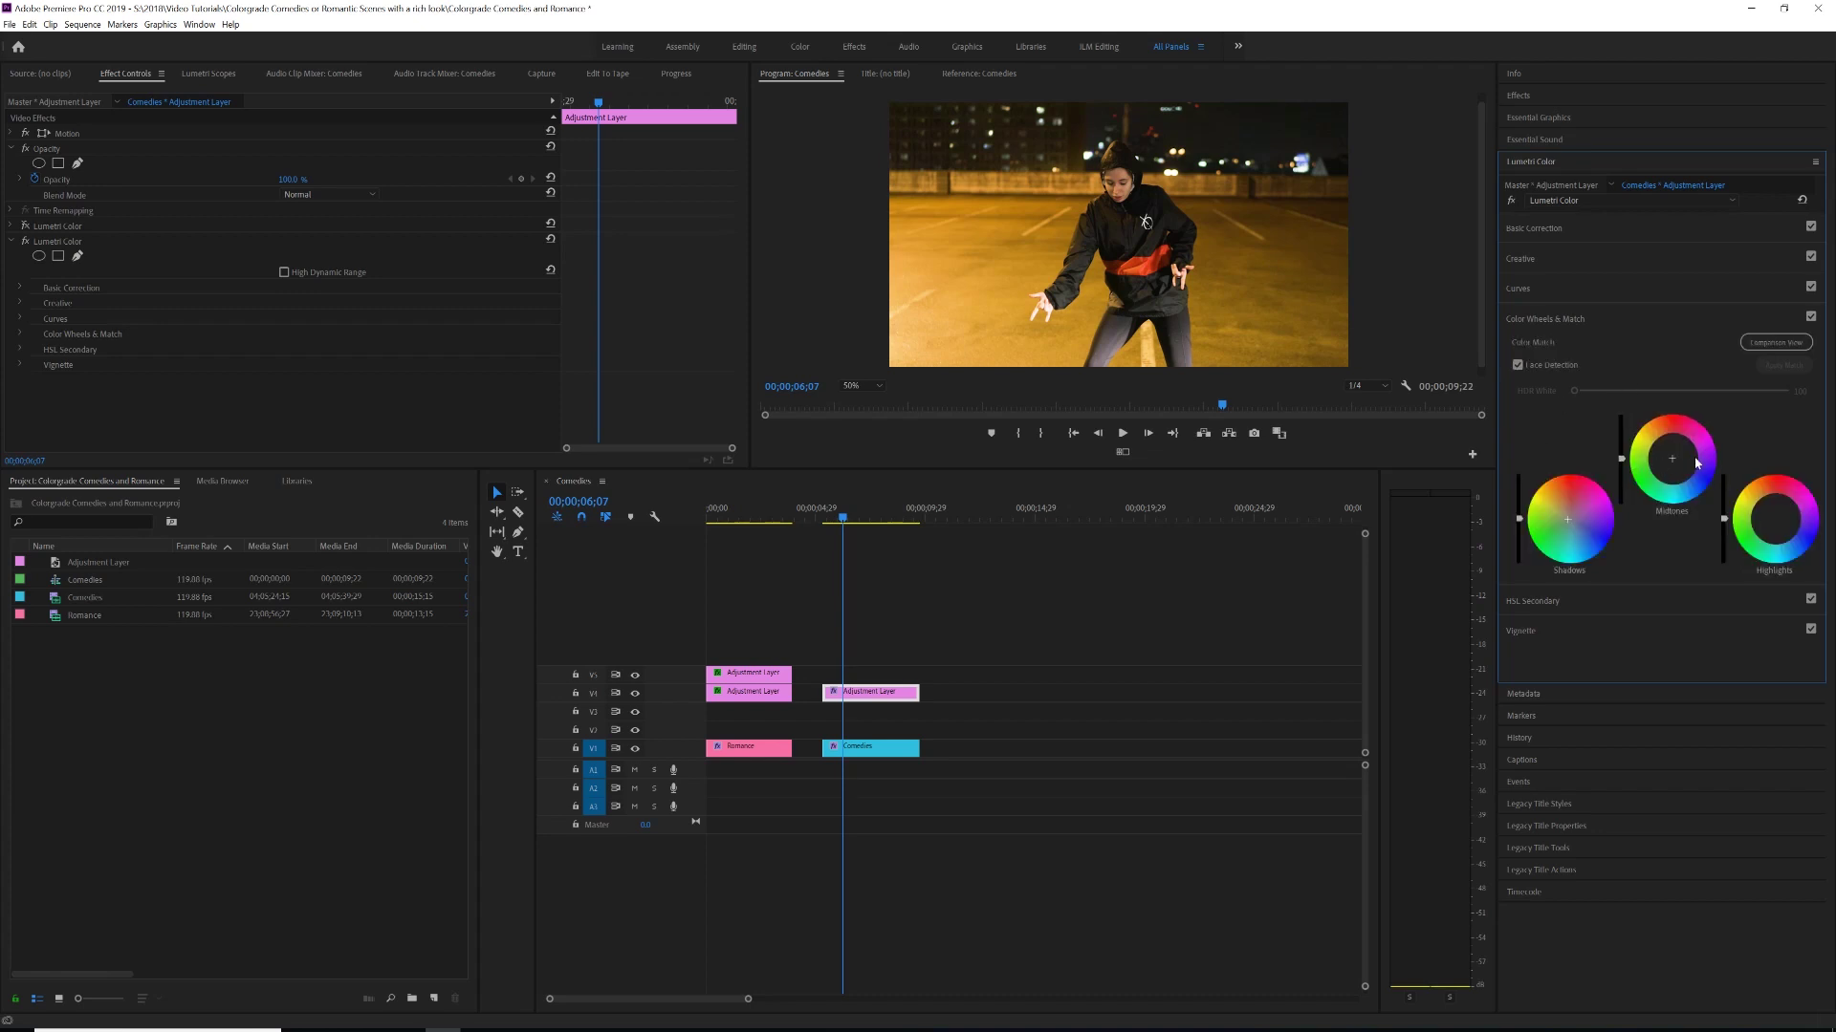
pyautogui.click(1810, 318)
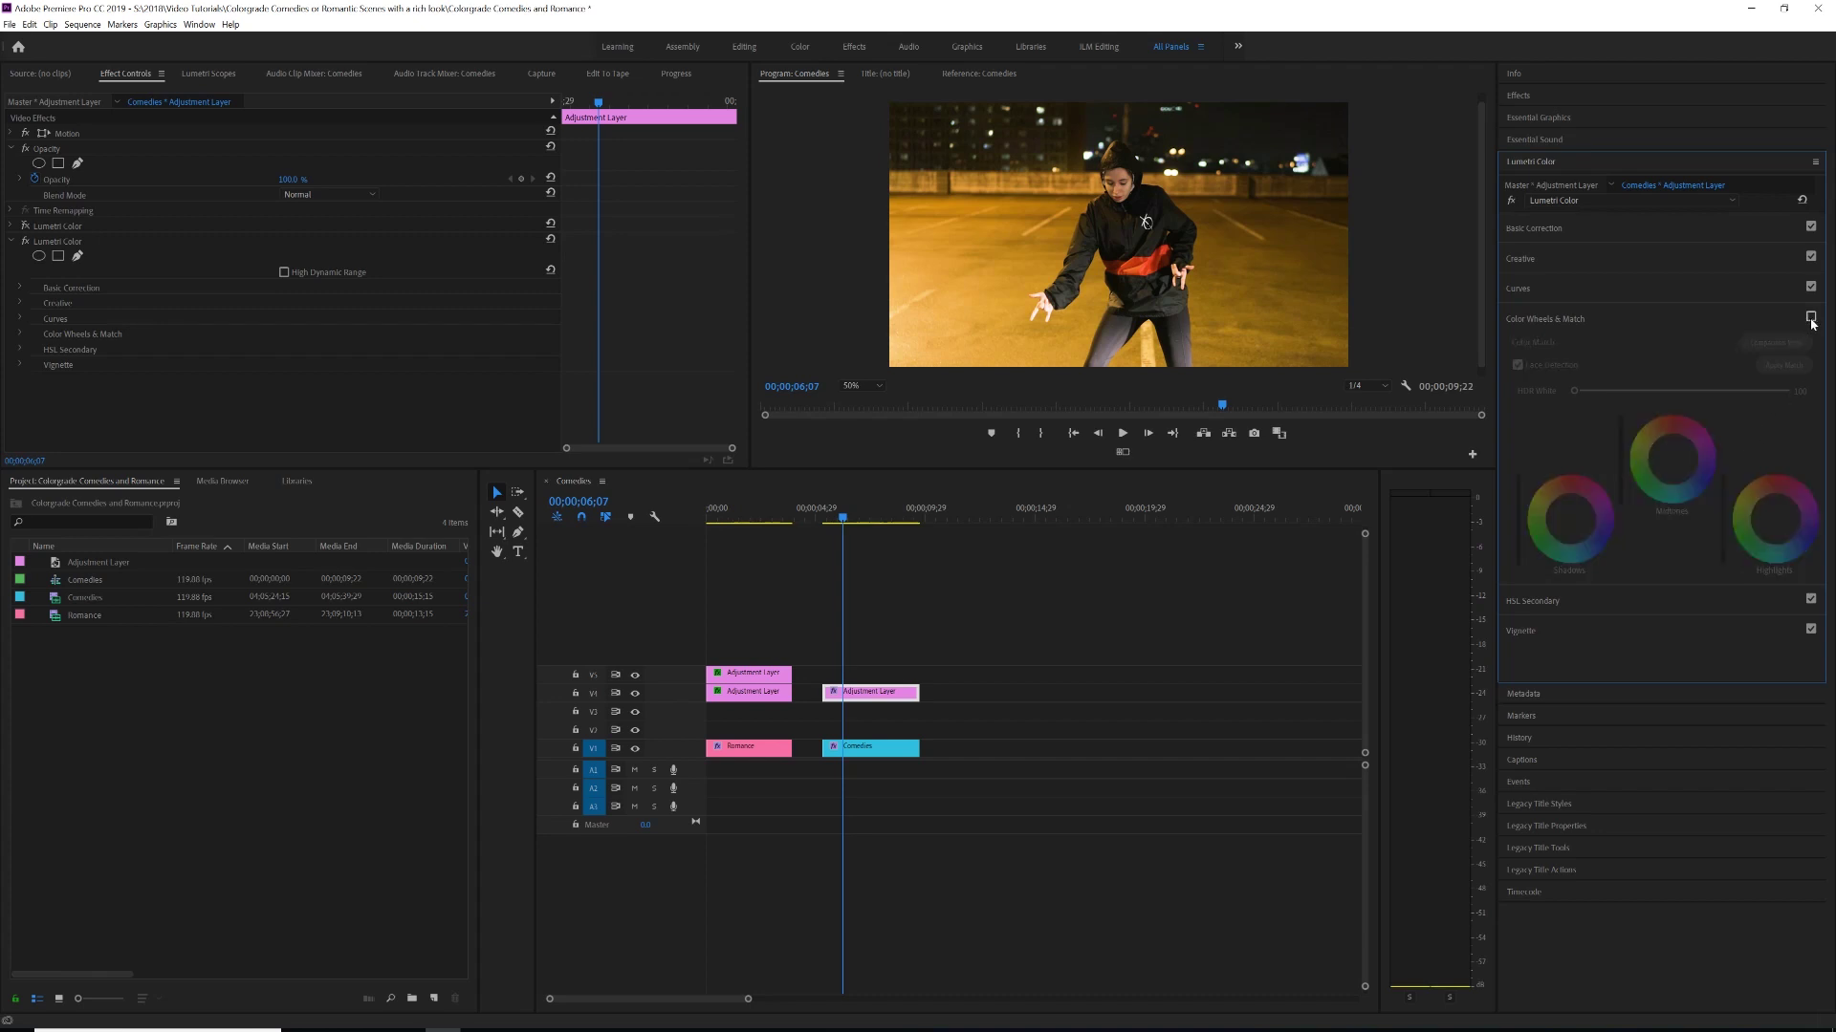